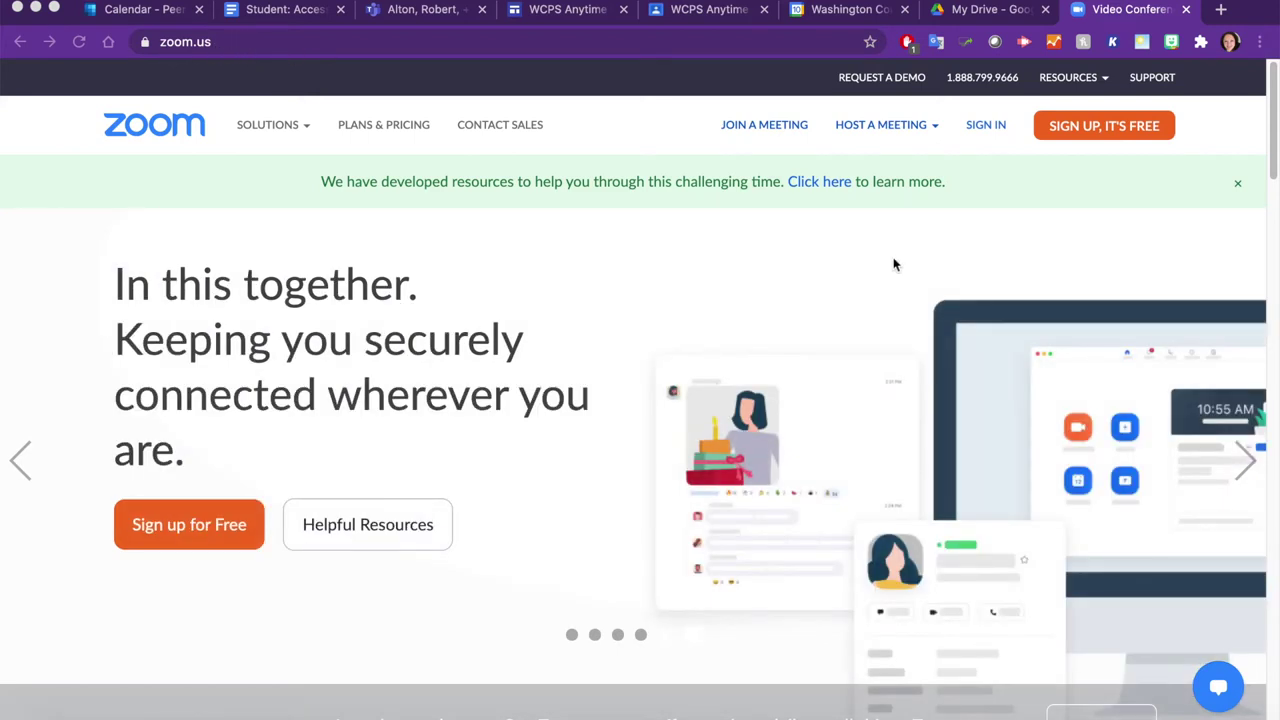
- Sign in to Zoom with SSO using the company domain wcpsmd
left_click(986, 126)
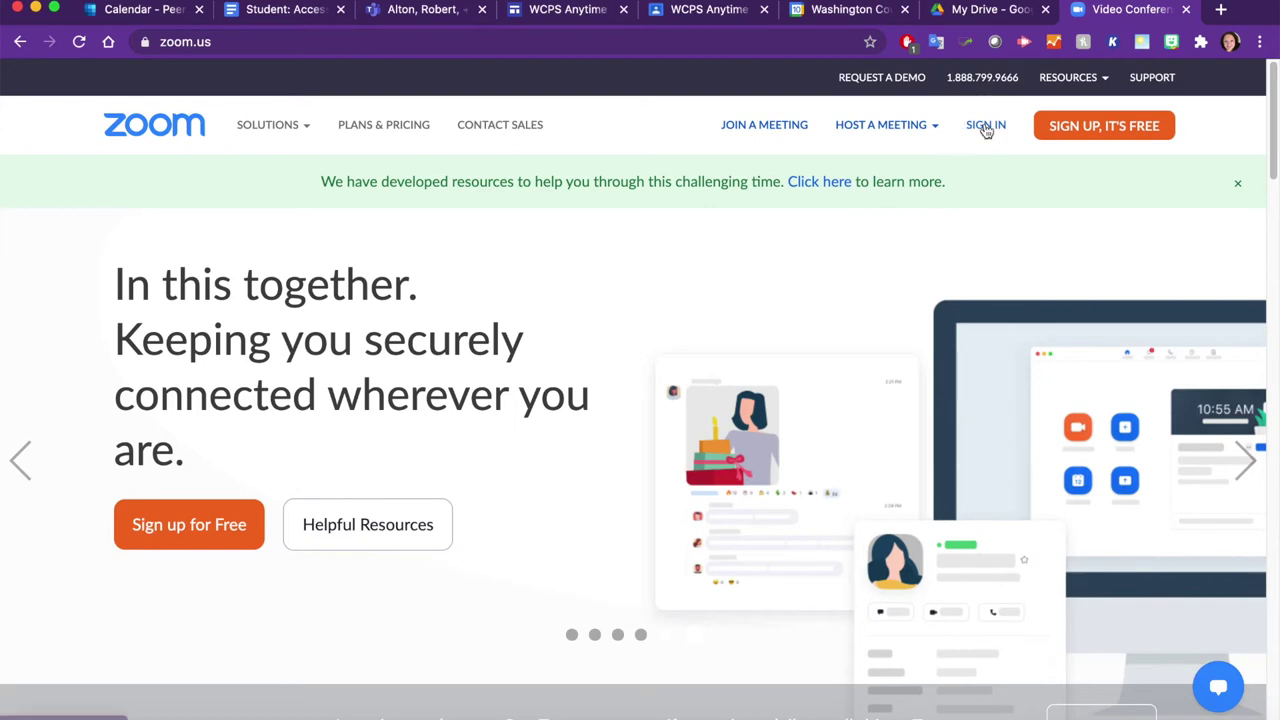
scroll(783, 320, "down", 5)
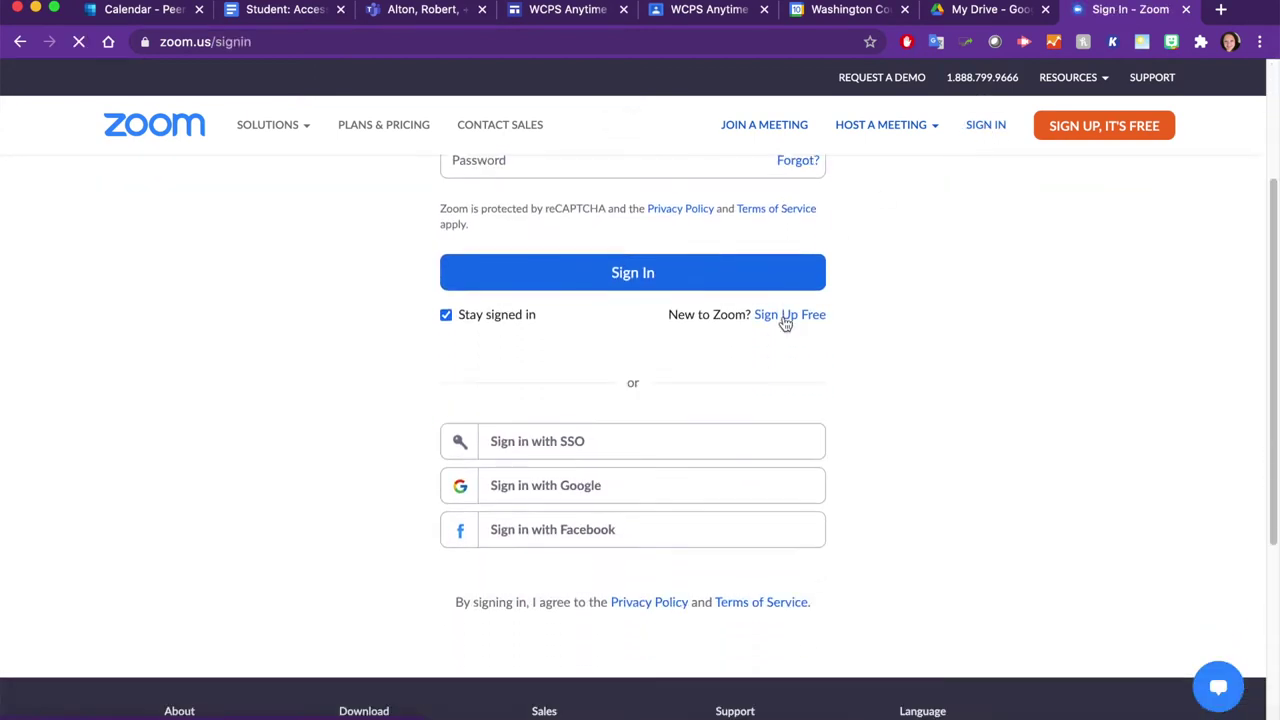
left_click(549, 452)
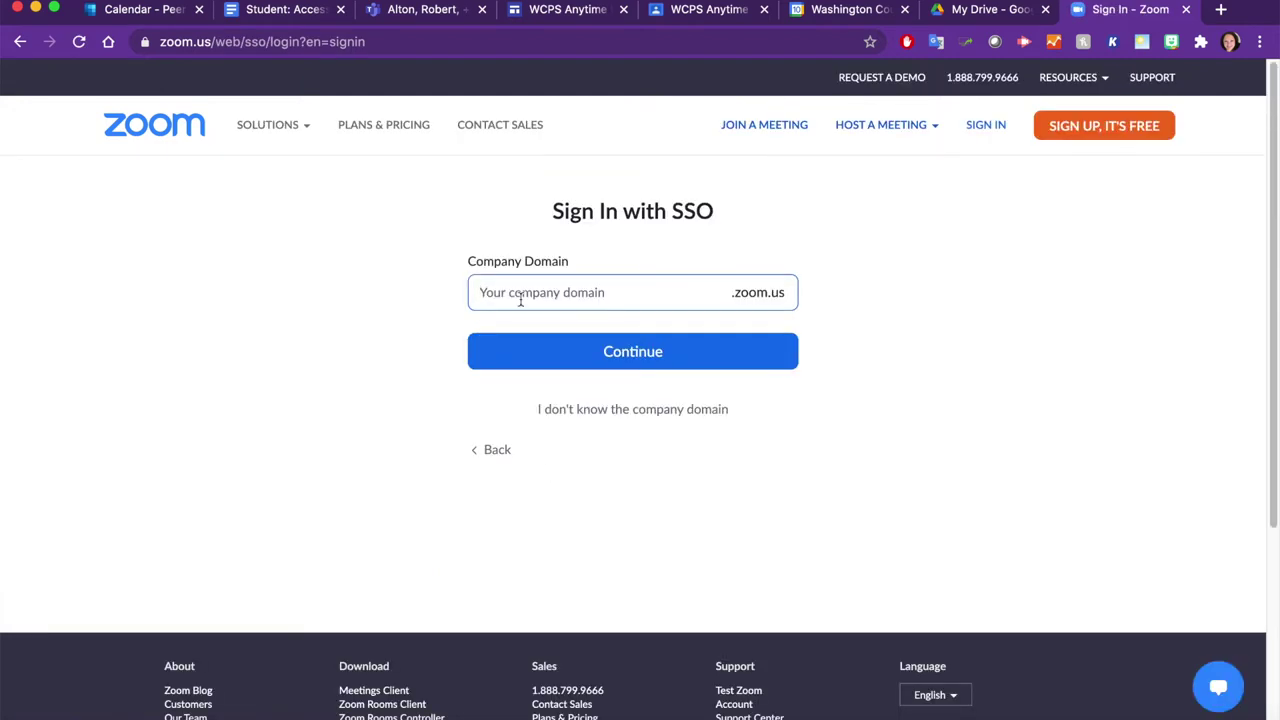
type("wc")
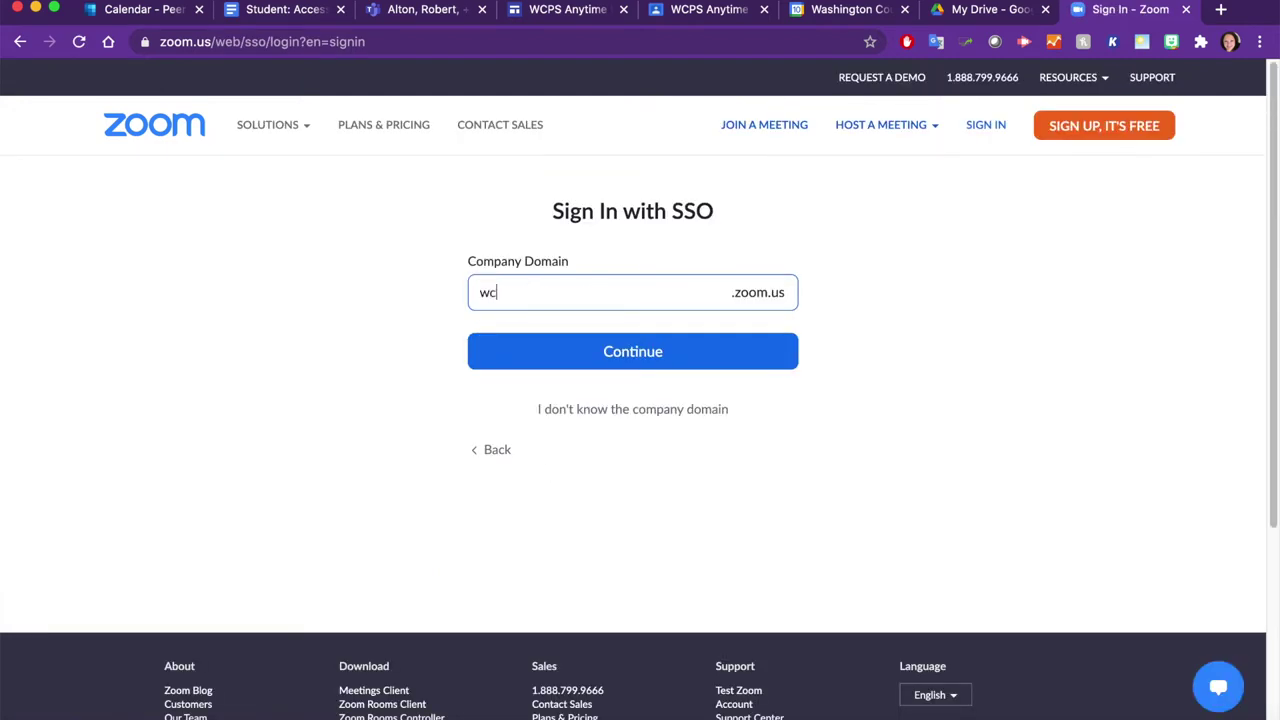
type("psmd")
left_click(655, 365)
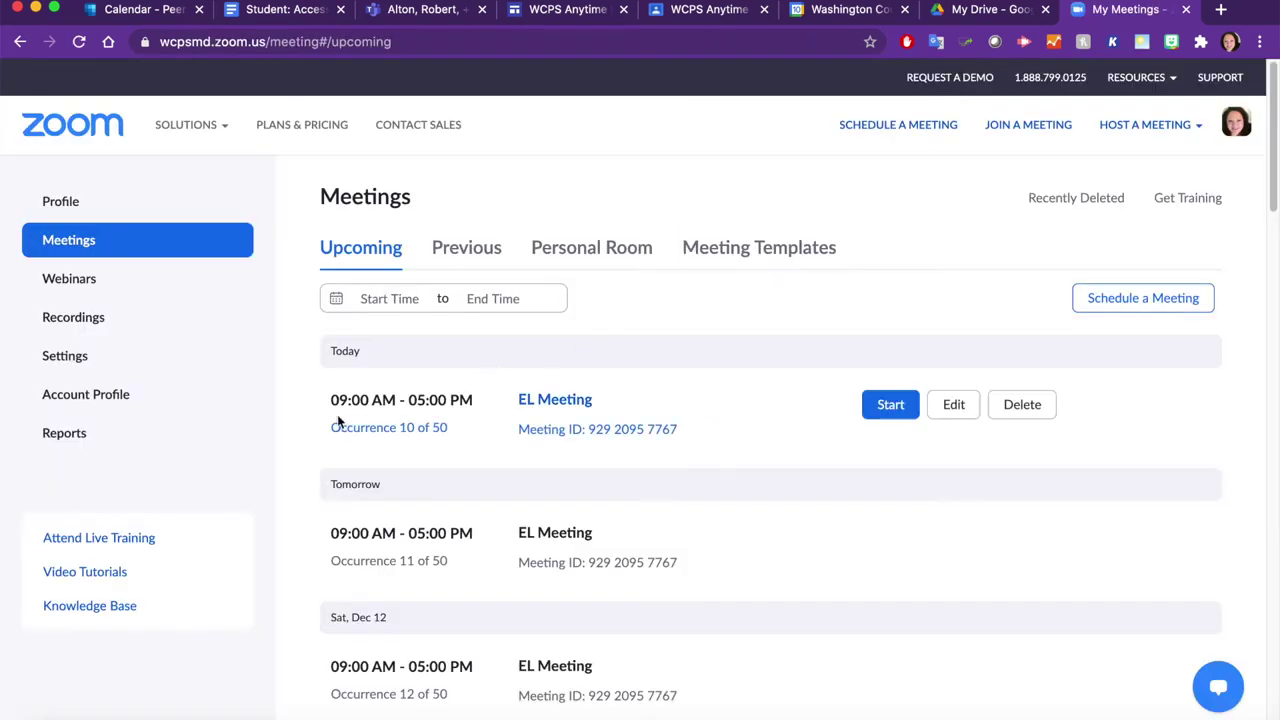
- Review the account's meeting security settings, including the waiting room, passcode and meeting authentication options
left_click(65, 356)
scroll(746, 462, "down", 2)
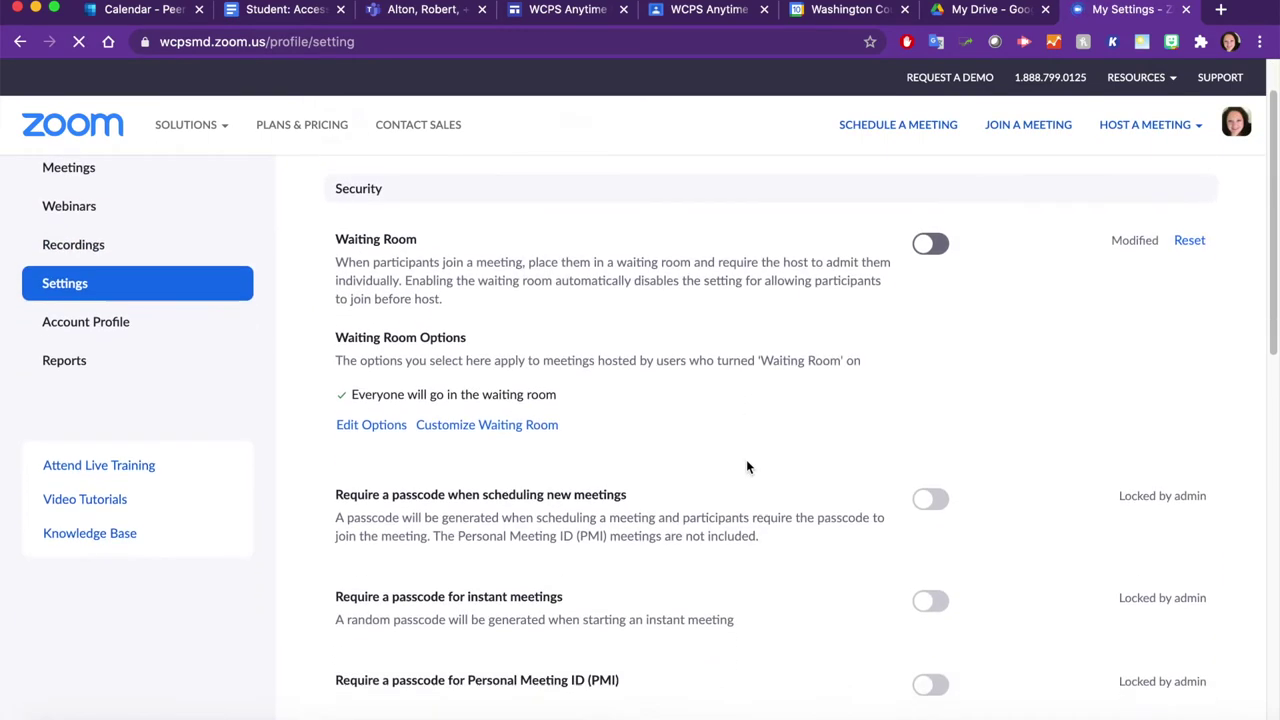
scroll(746, 463, "down", 5)
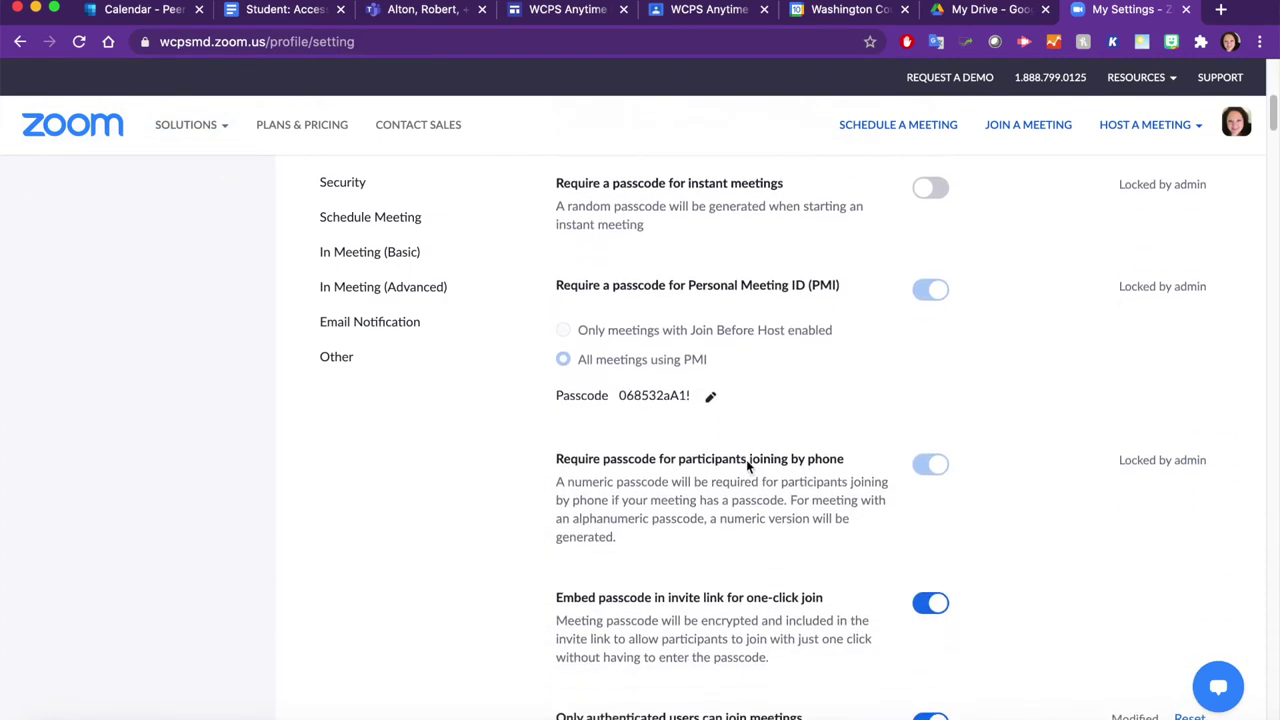
scroll(746, 461, "down", 8)
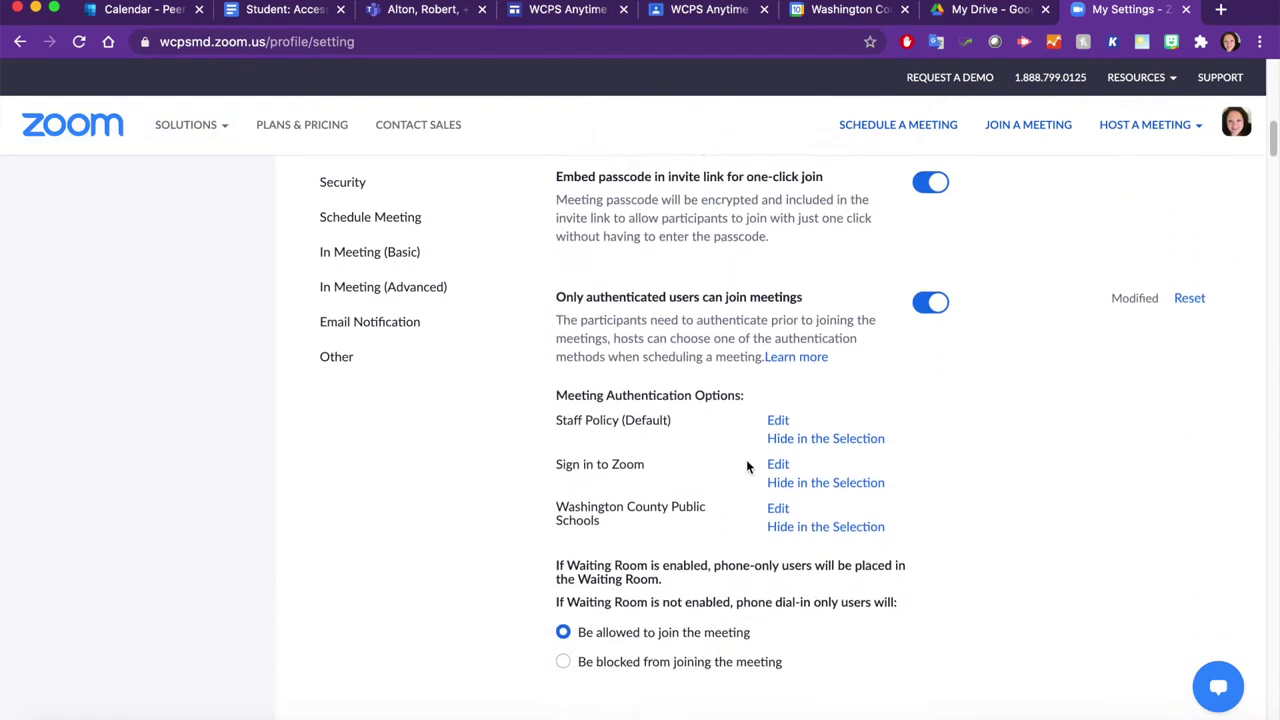
scroll(746, 463, "down", 1)
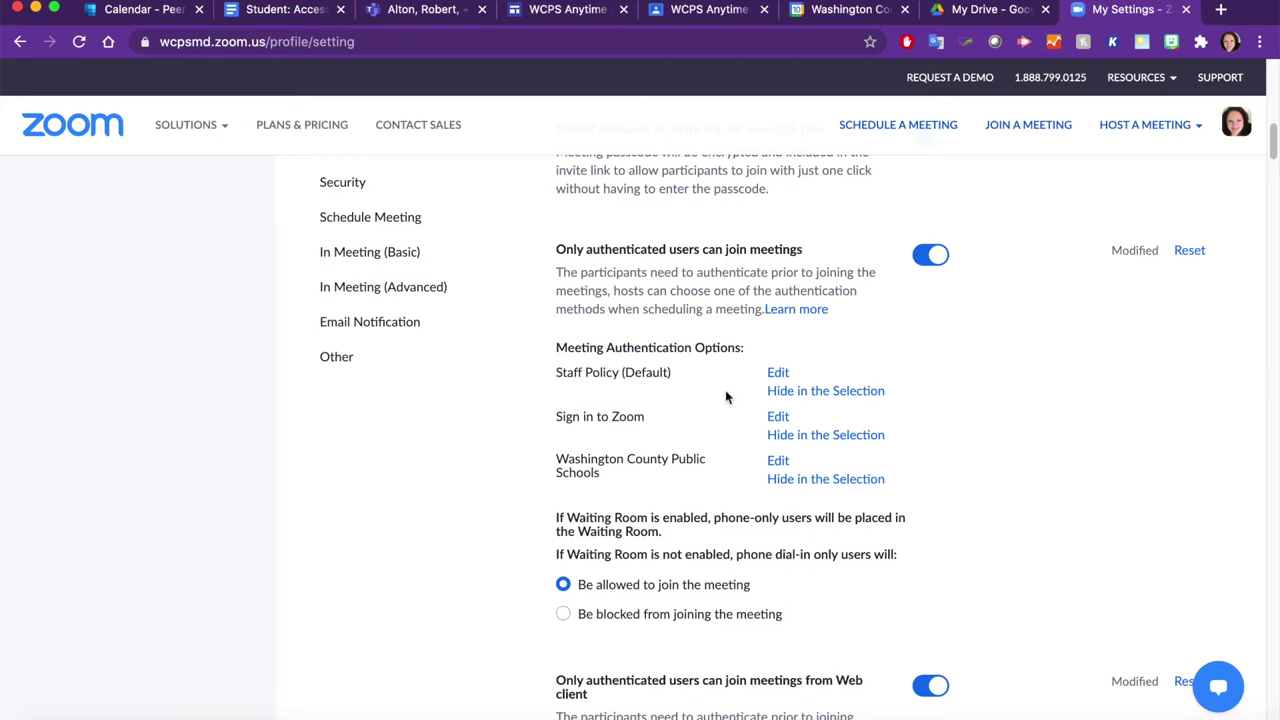
scroll(719, 392, "down", 3)
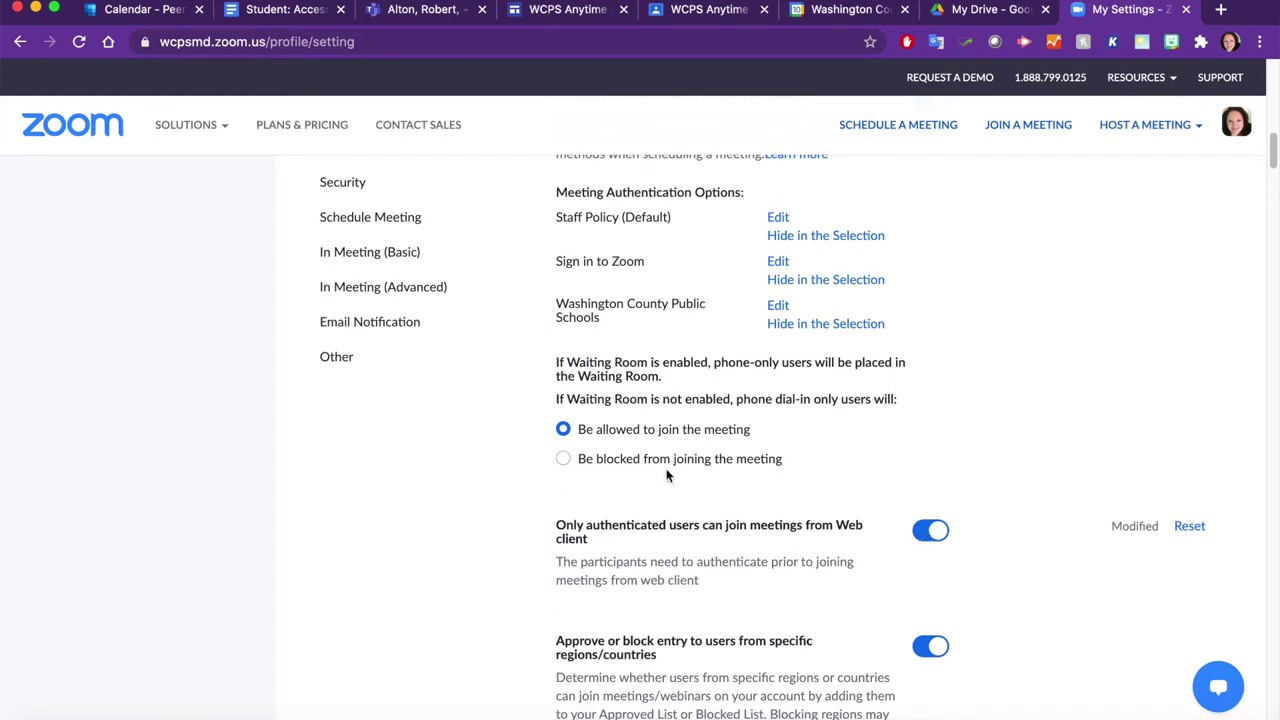
scroll(667, 470, "up", 10)
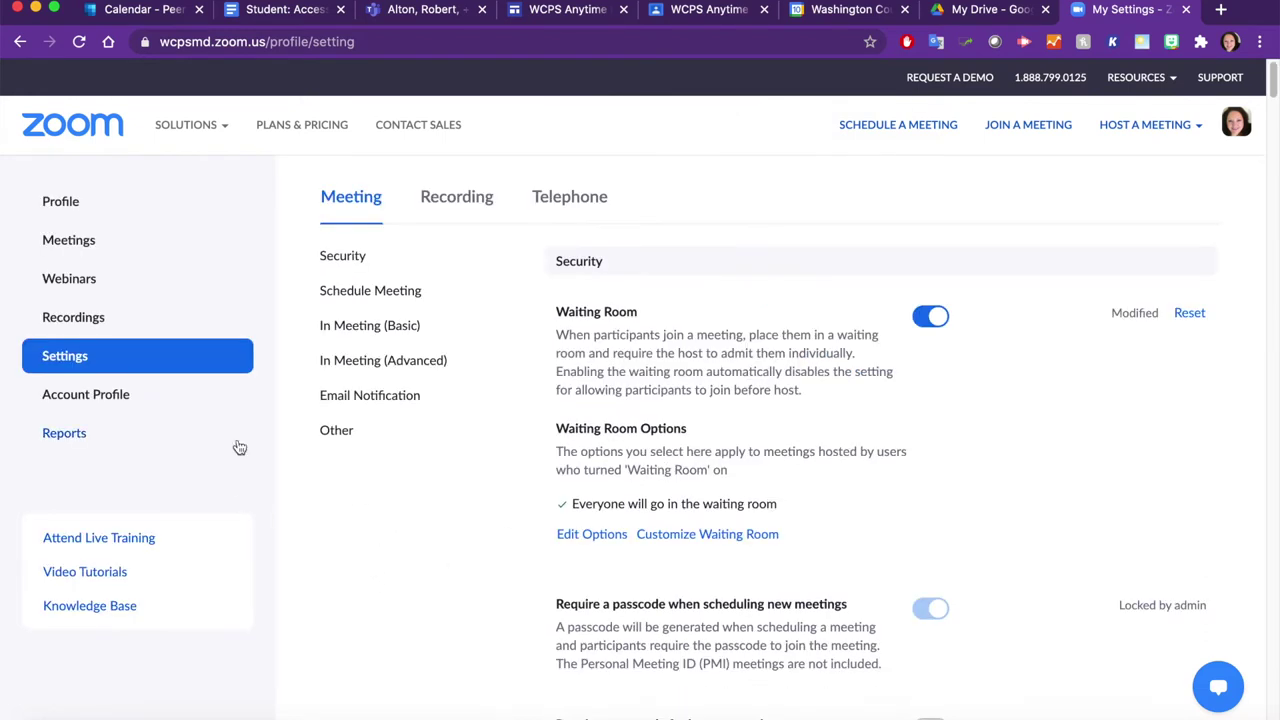
- Look at the Personal Room details among the meetings, then return to the upcoming meetings
left_click(66, 243)
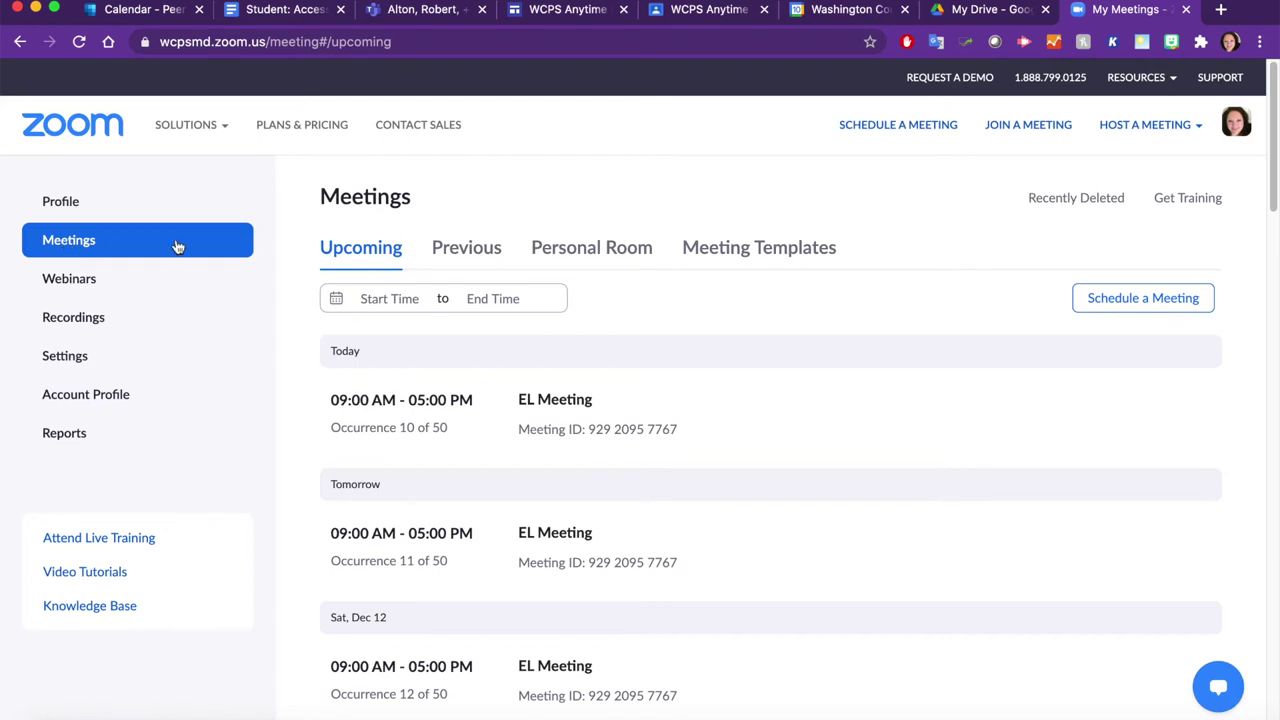
left_click(590, 260)
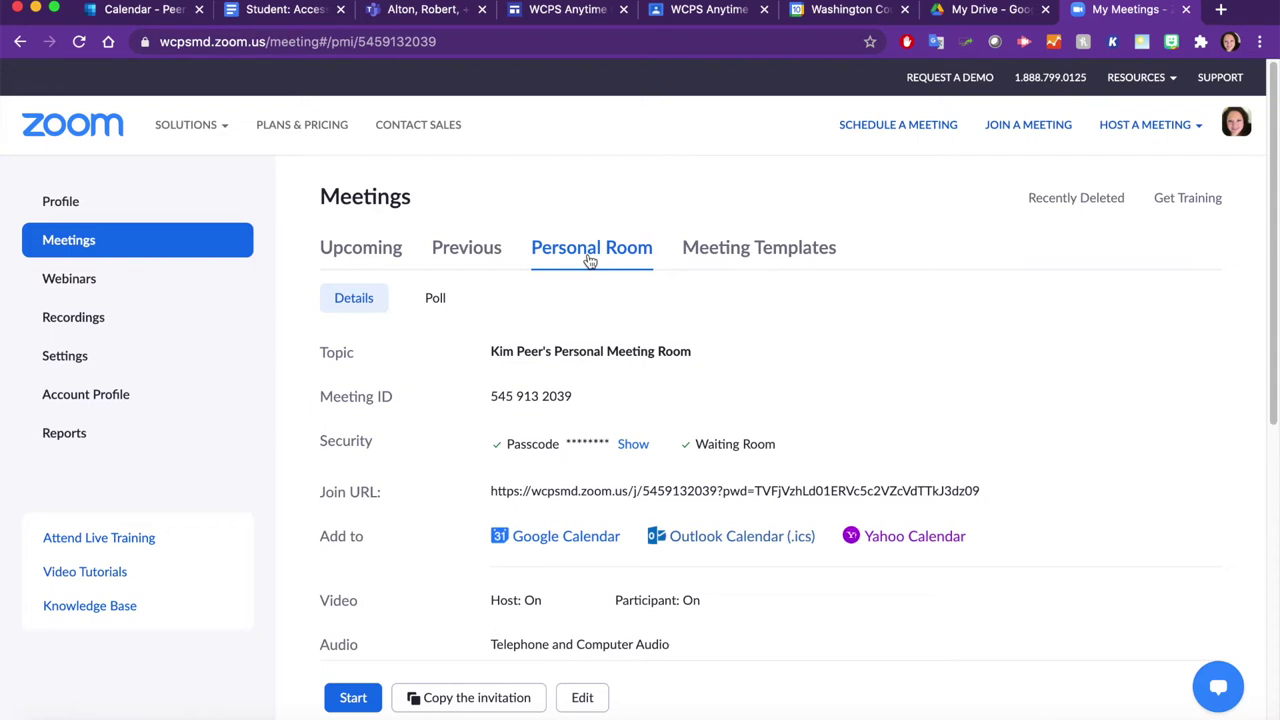
left_click(347, 254)
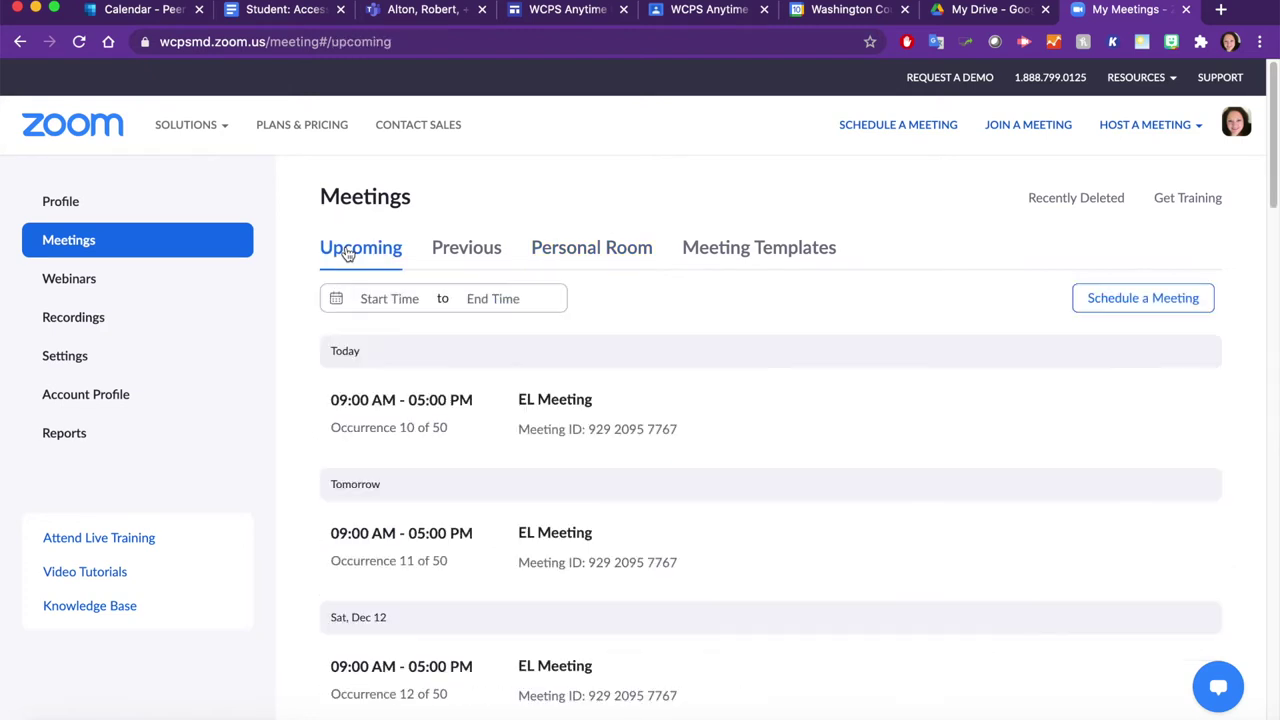
- Start scheduling a new meeting and fill in its topic with the suggested Zoom Room title bearing the teacher's name
left_click(1158, 302)
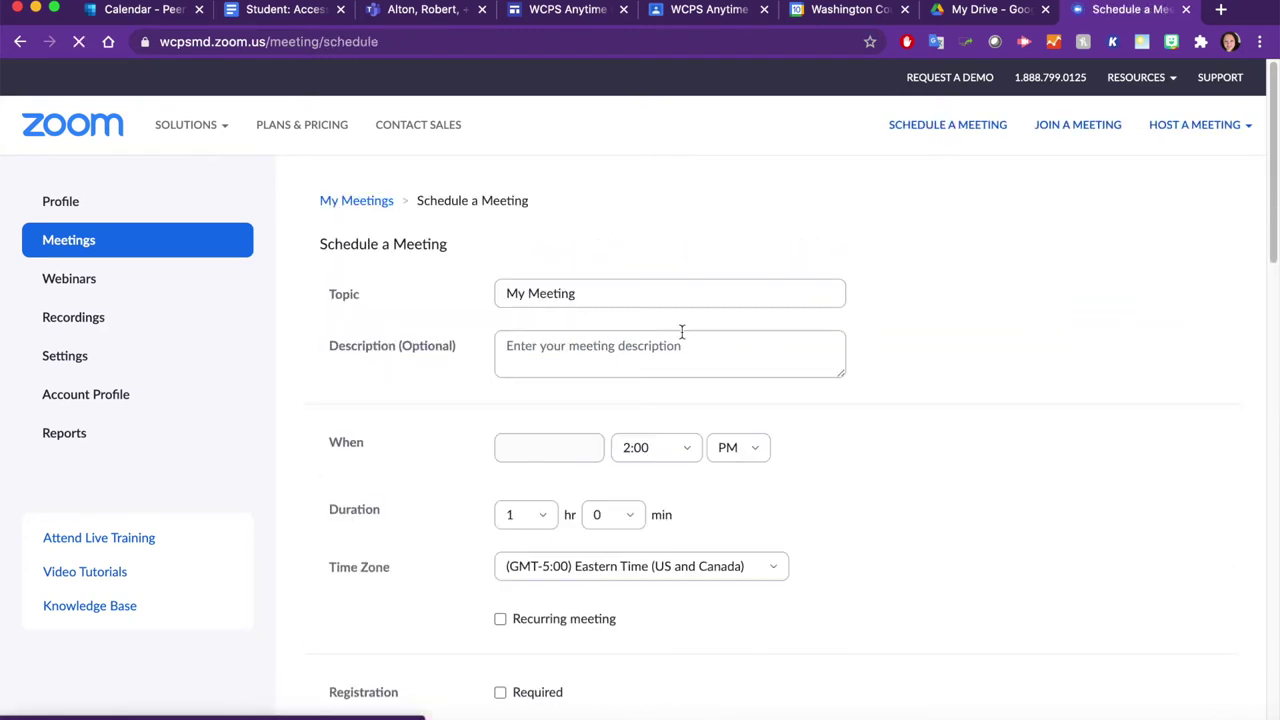
left_click(657, 297)
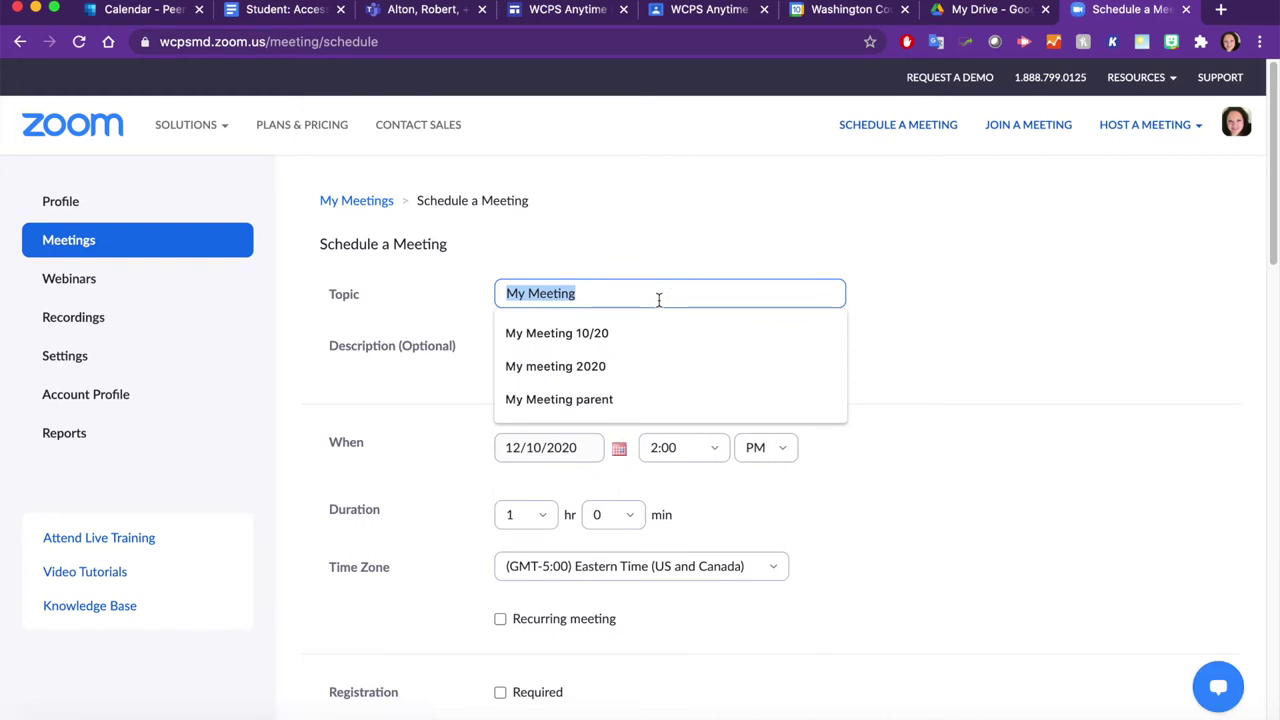
type("Mrs.")
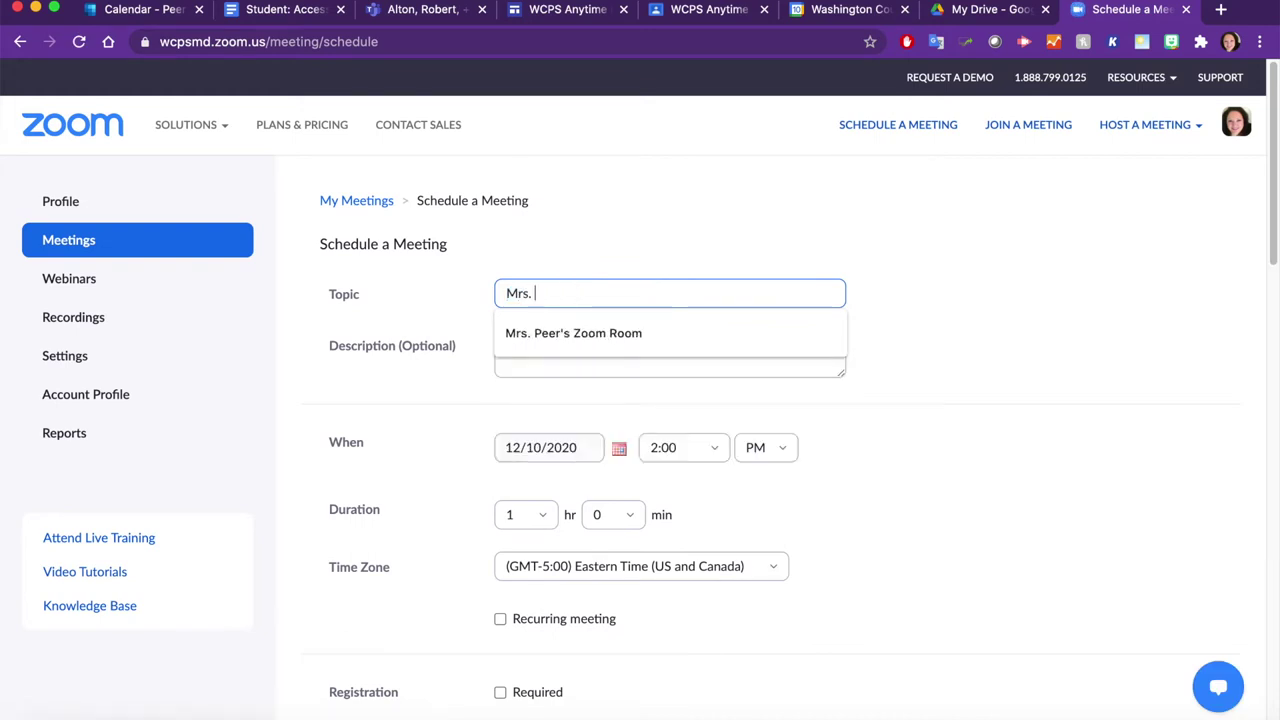
left_click(646, 333)
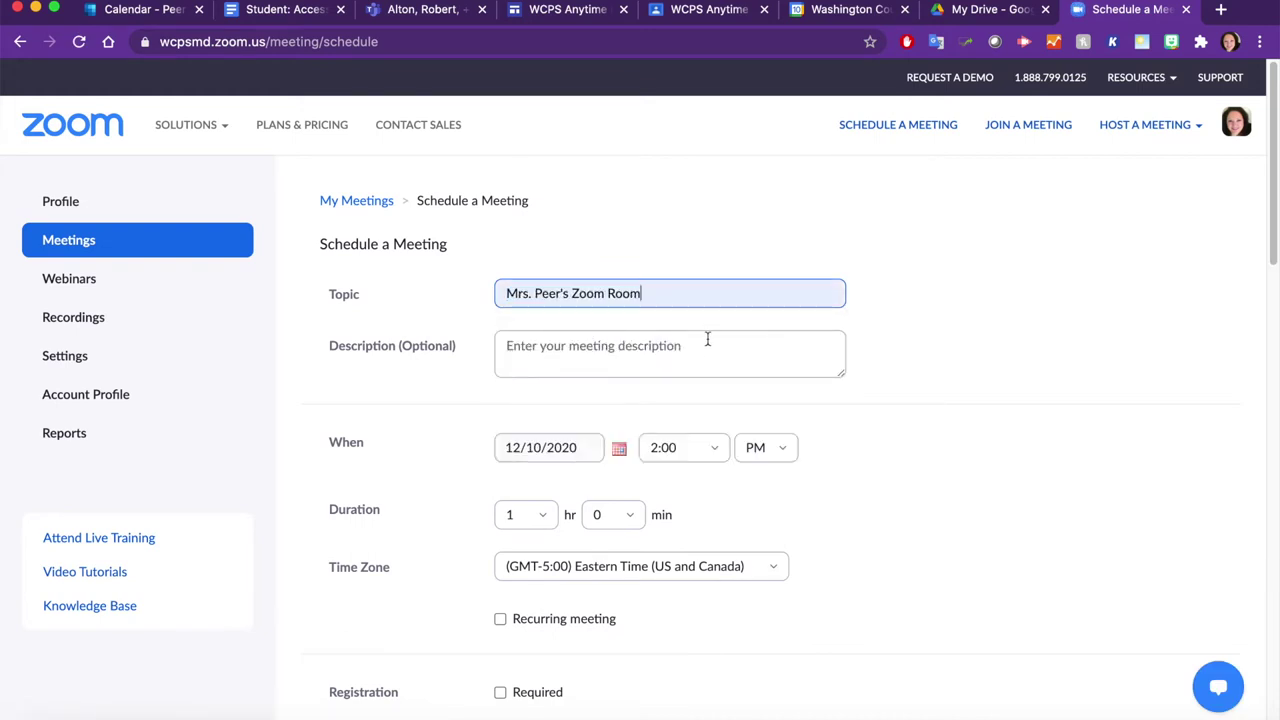
- Set the meeting to start on 12/11/2020 at 8:00 AM
scroll(708, 366, "down", 3)
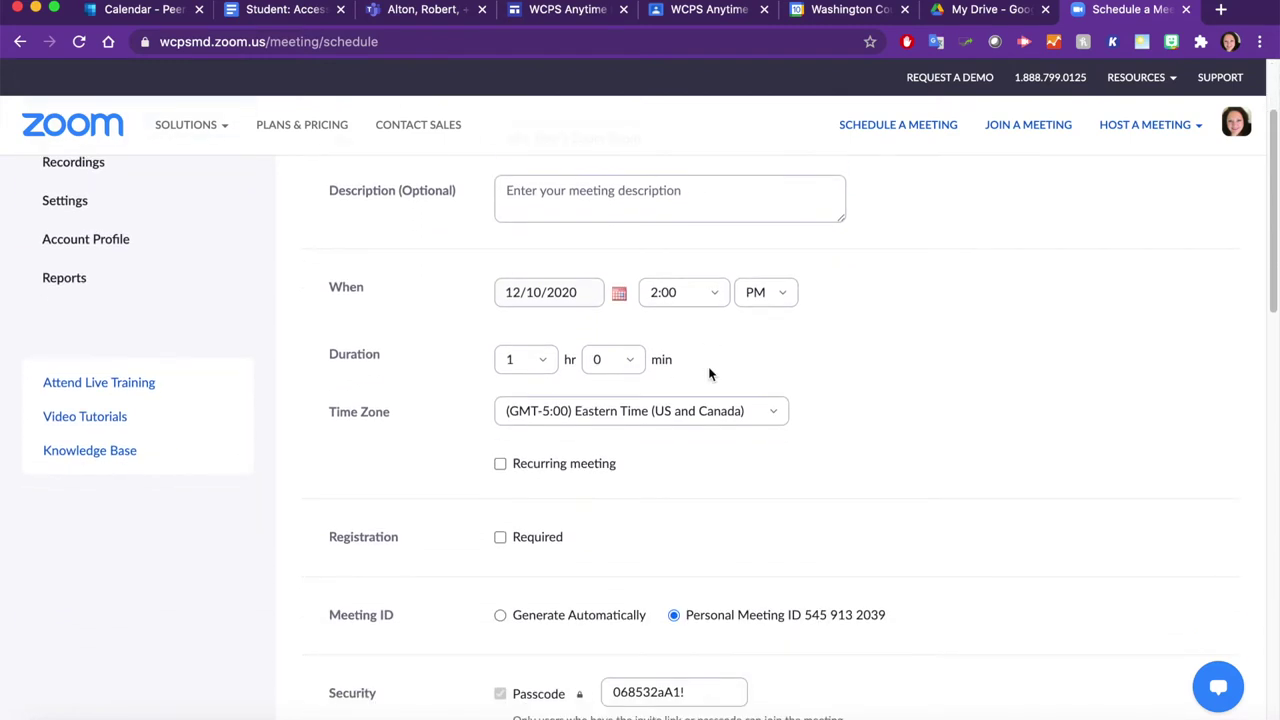
left_click(620, 296)
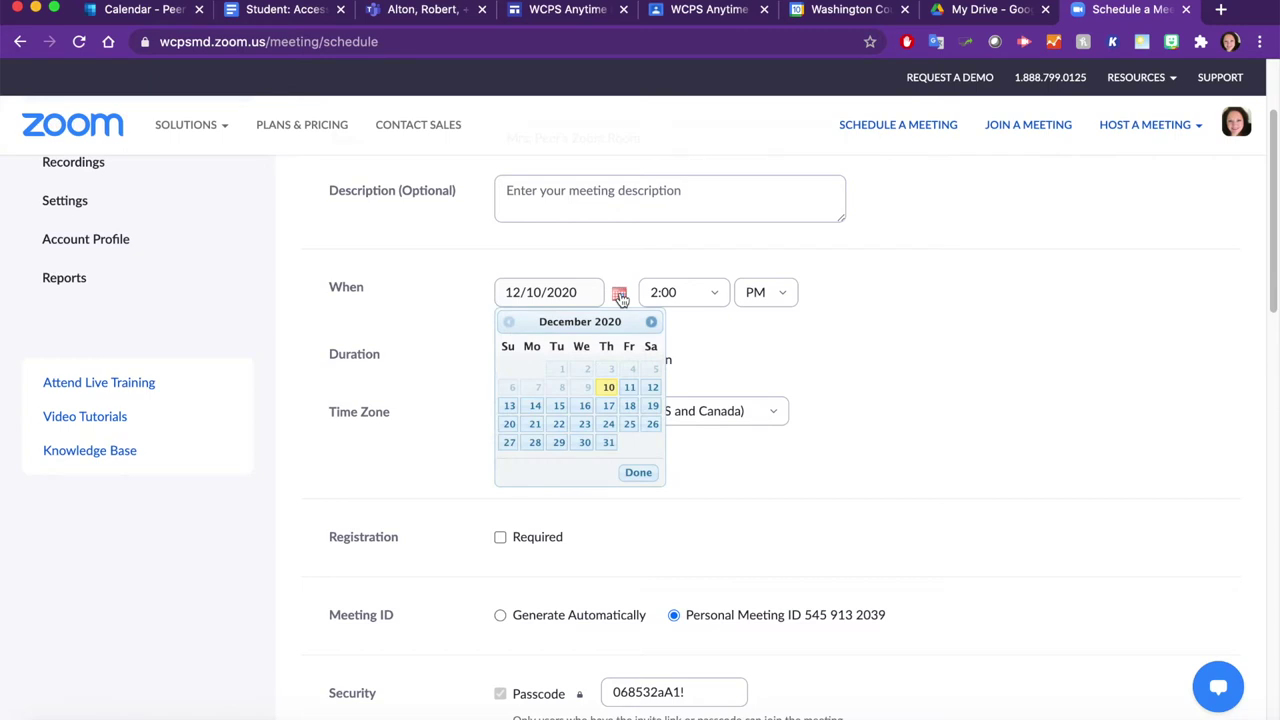
left_click(630, 390)
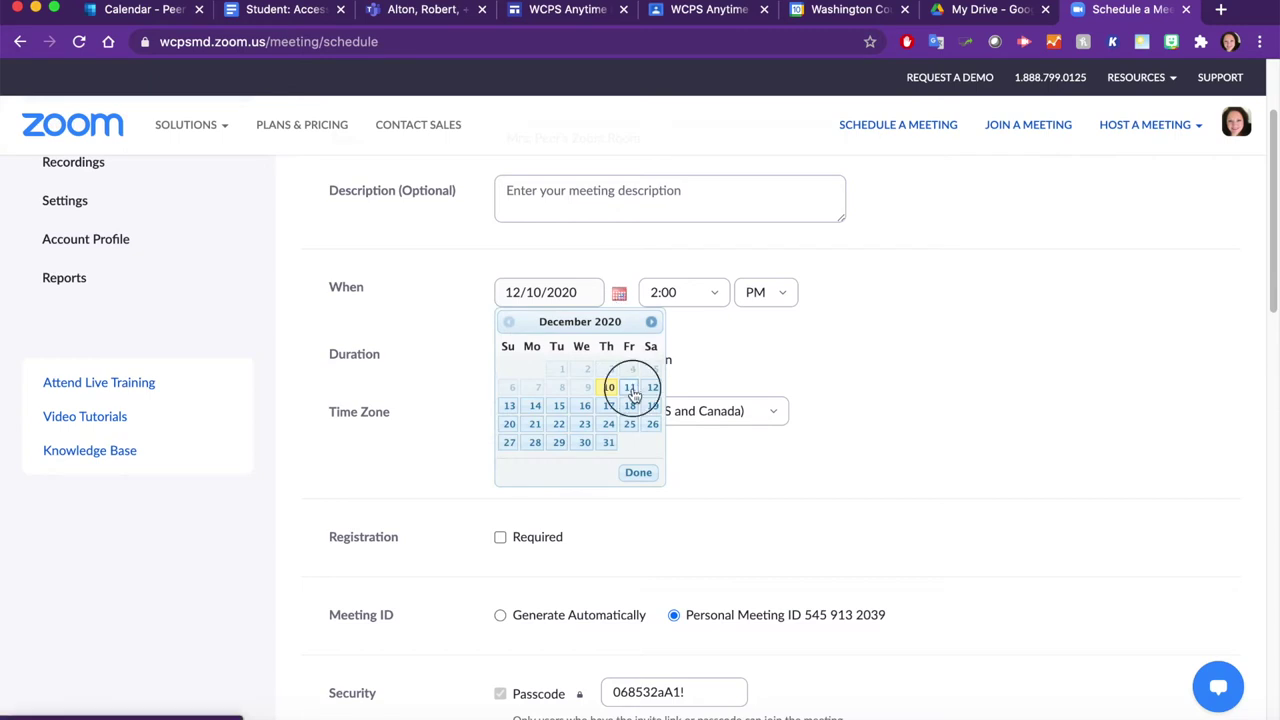
left_click(710, 302)
scroll(694, 371, "up", 3)
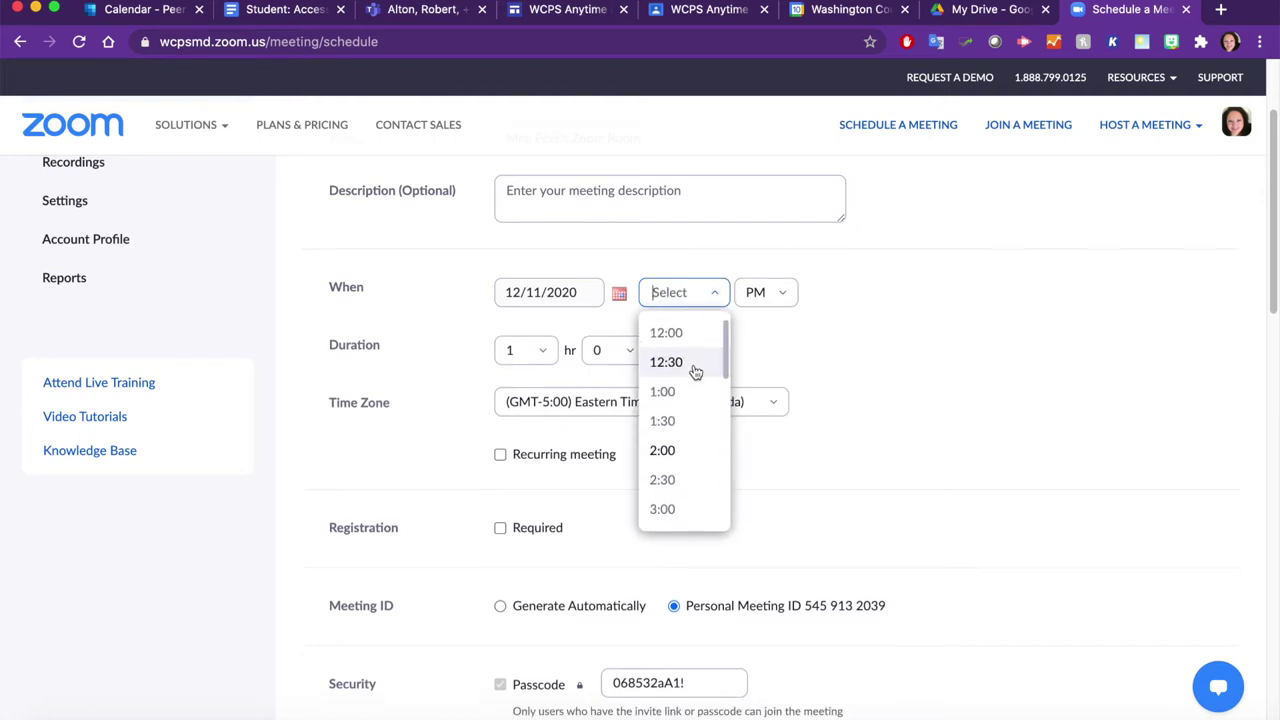
scroll(696, 372, "down", 5)
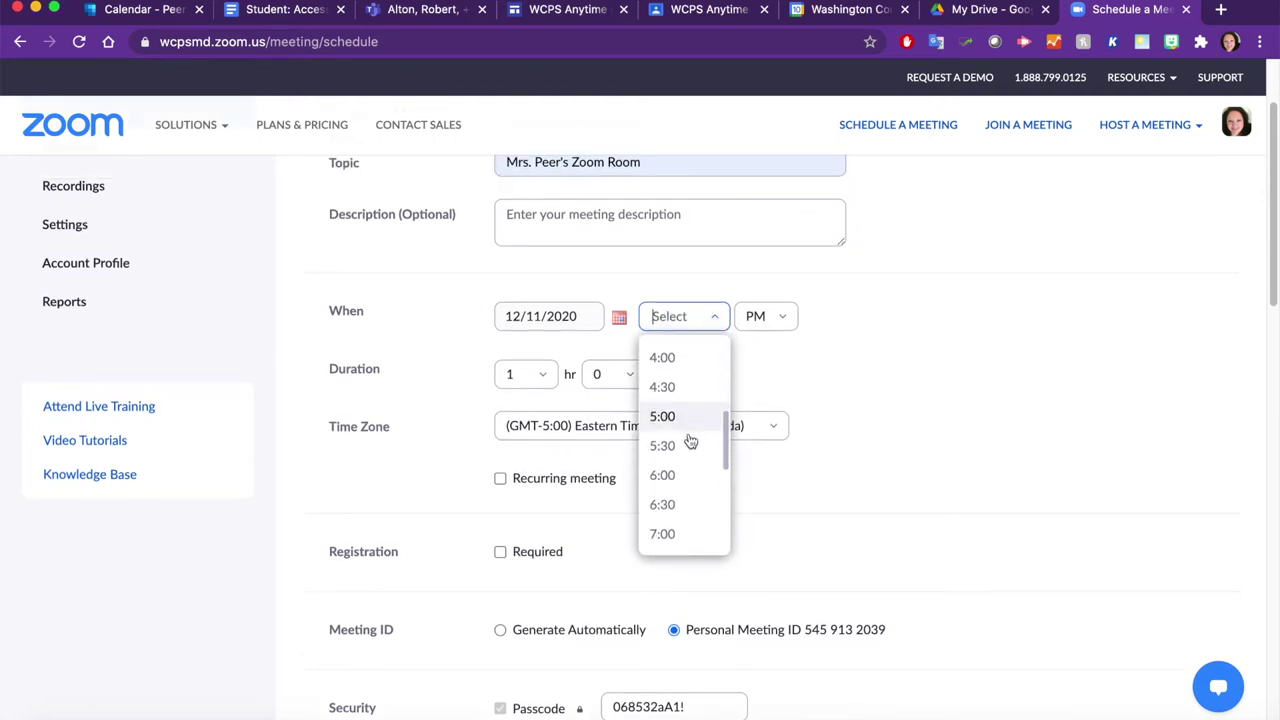
scroll(690, 466, "down", 2)
left_click(663, 452)
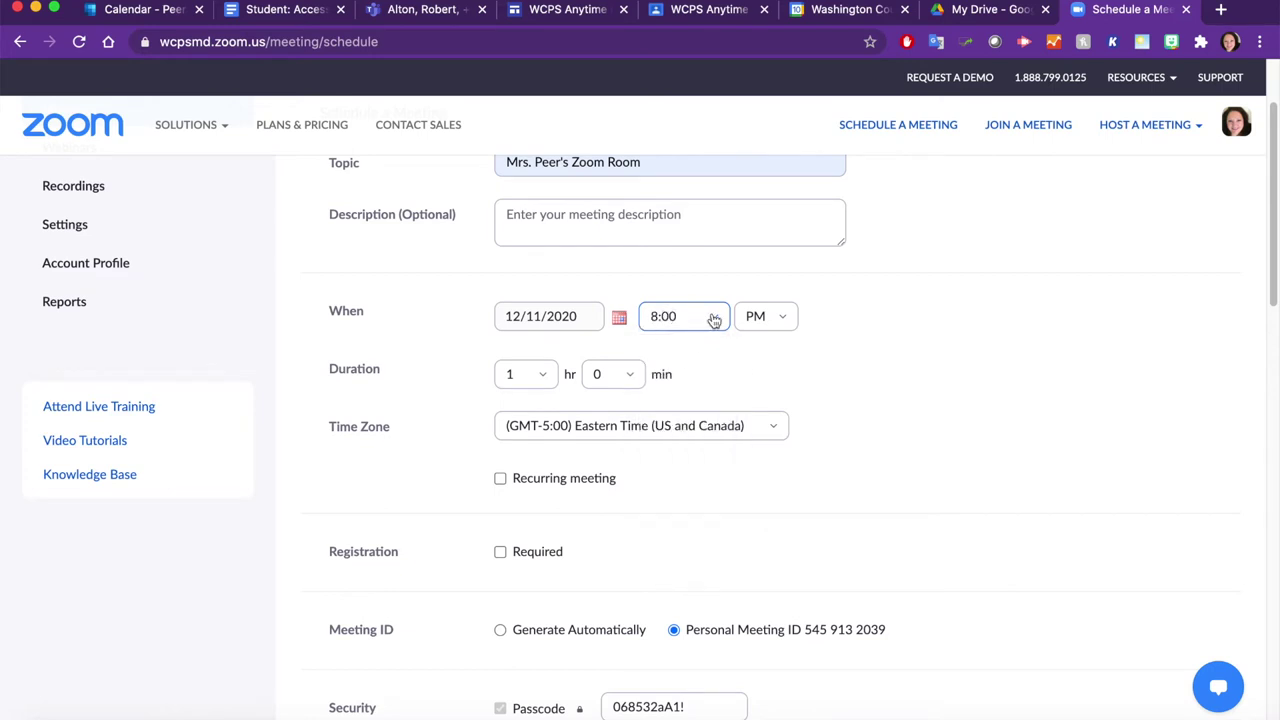
left_click(771, 317)
left_click(760, 356)
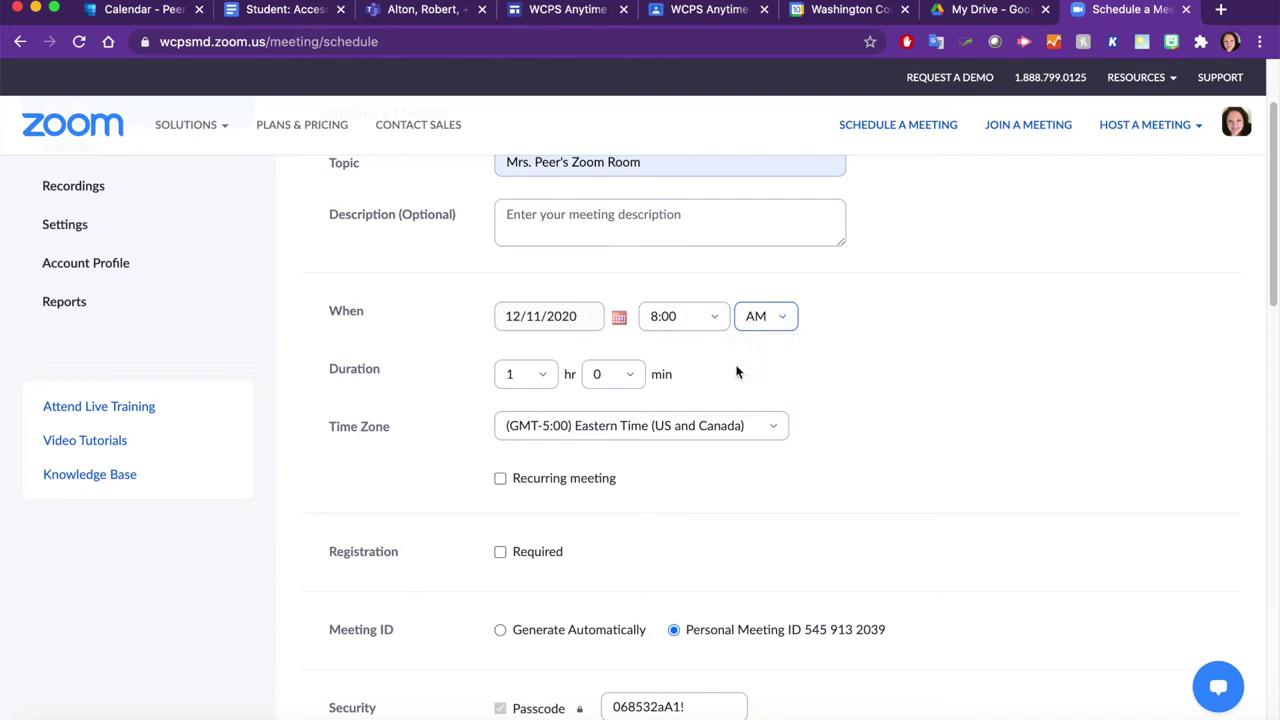
- Set the hours of the meeting's duration to 10
left_click(546, 373)
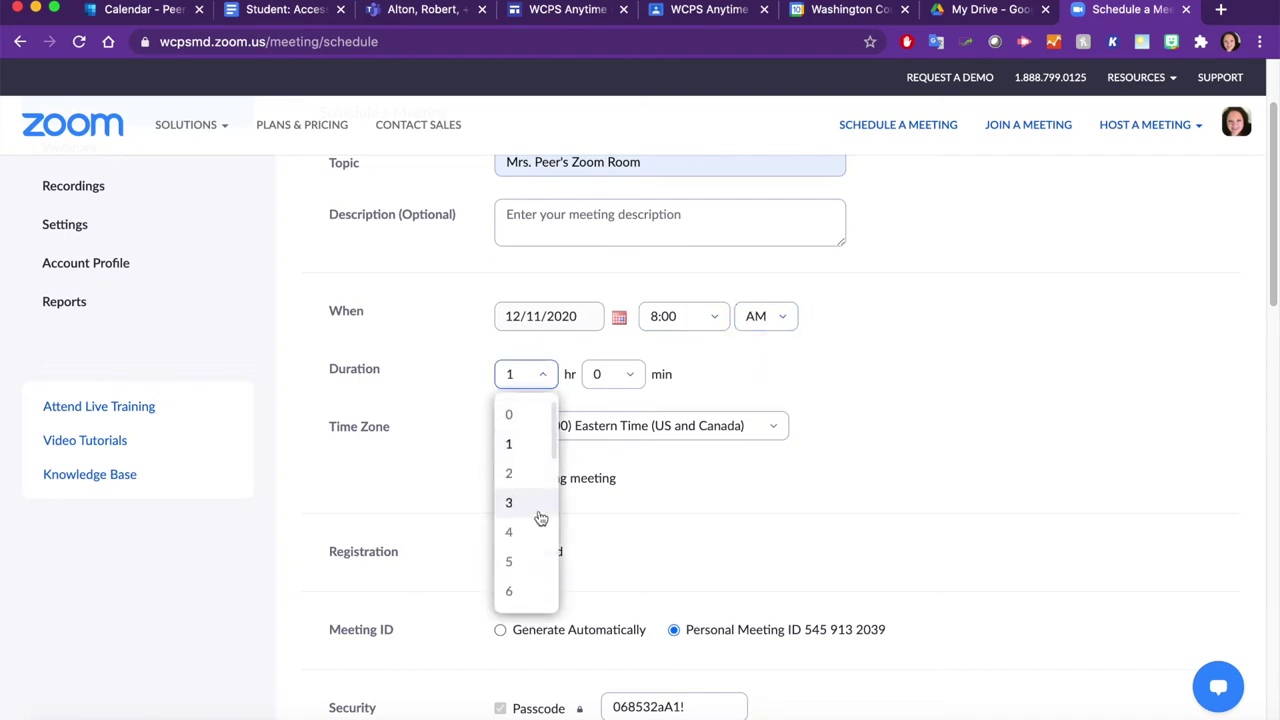
scroll(540, 517, "down", 3)
left_click(517, 550)
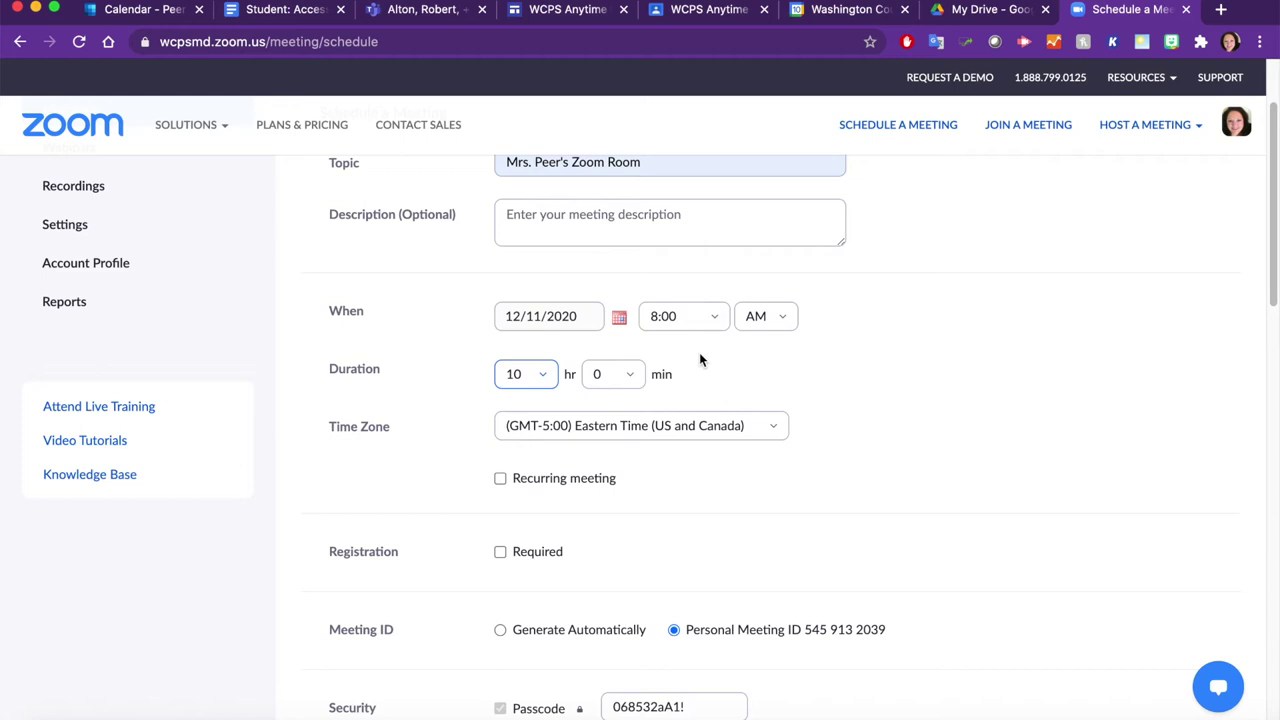
- Make the meeting recurring and set the recurrence to end by 01/29/2021
scroll(699, 360, "down", 3)
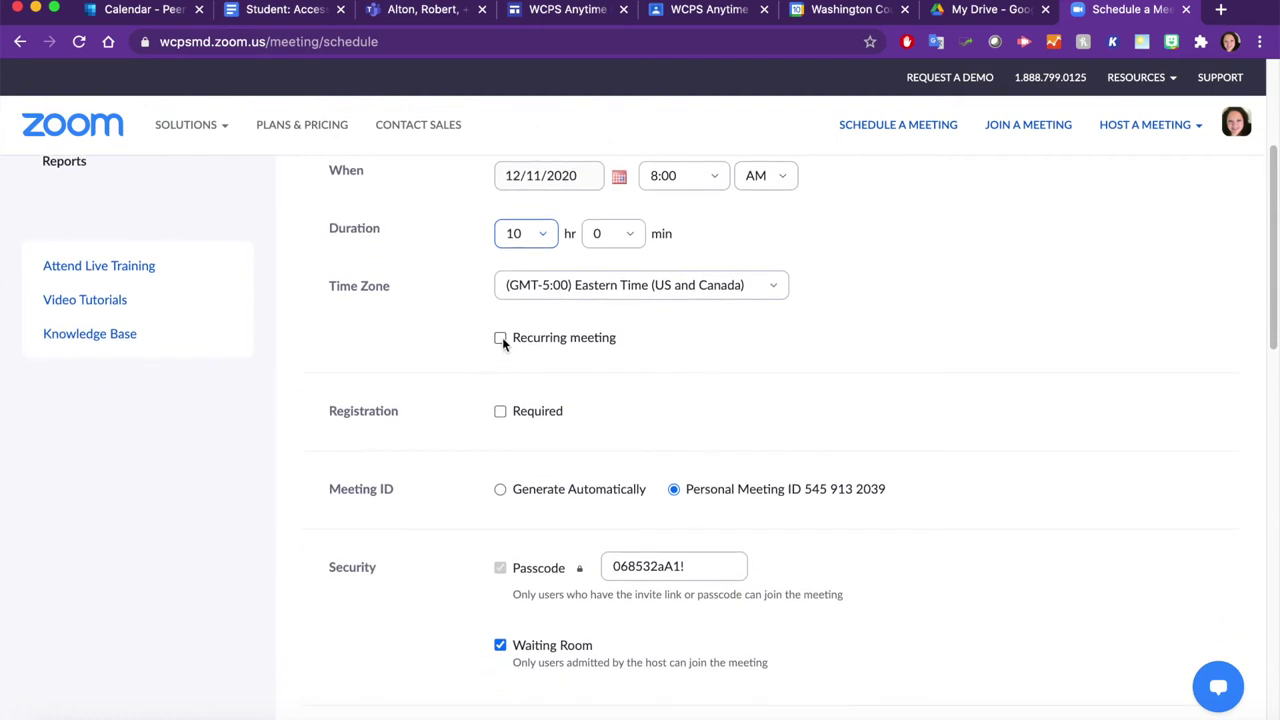
left_click(500, 339)
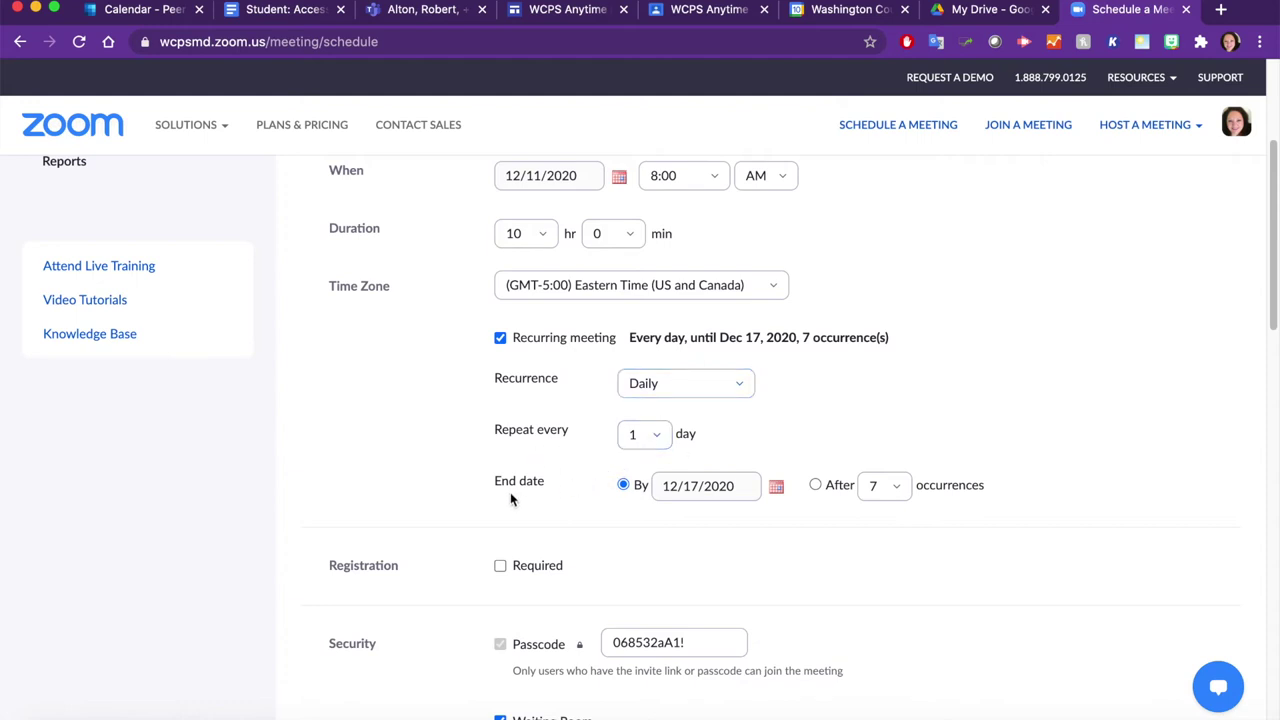
left_click(777, 487)
left_click(809, 515)
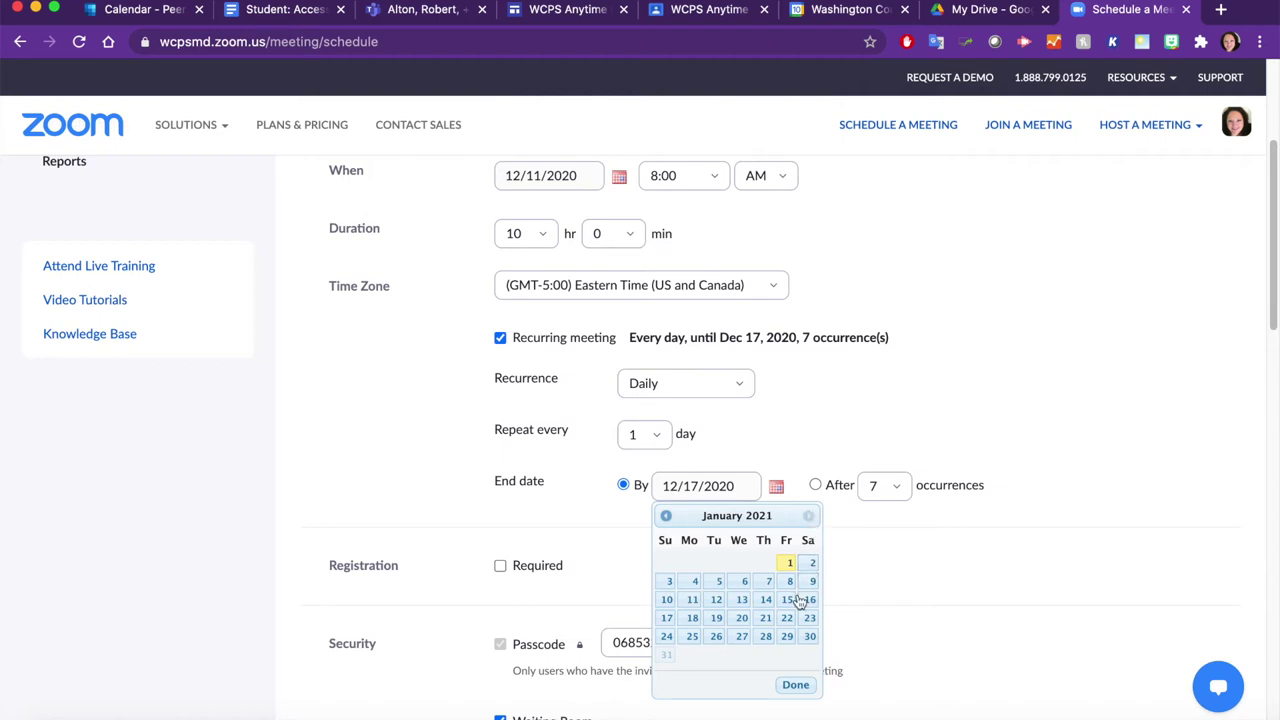
left_click(788, 637)
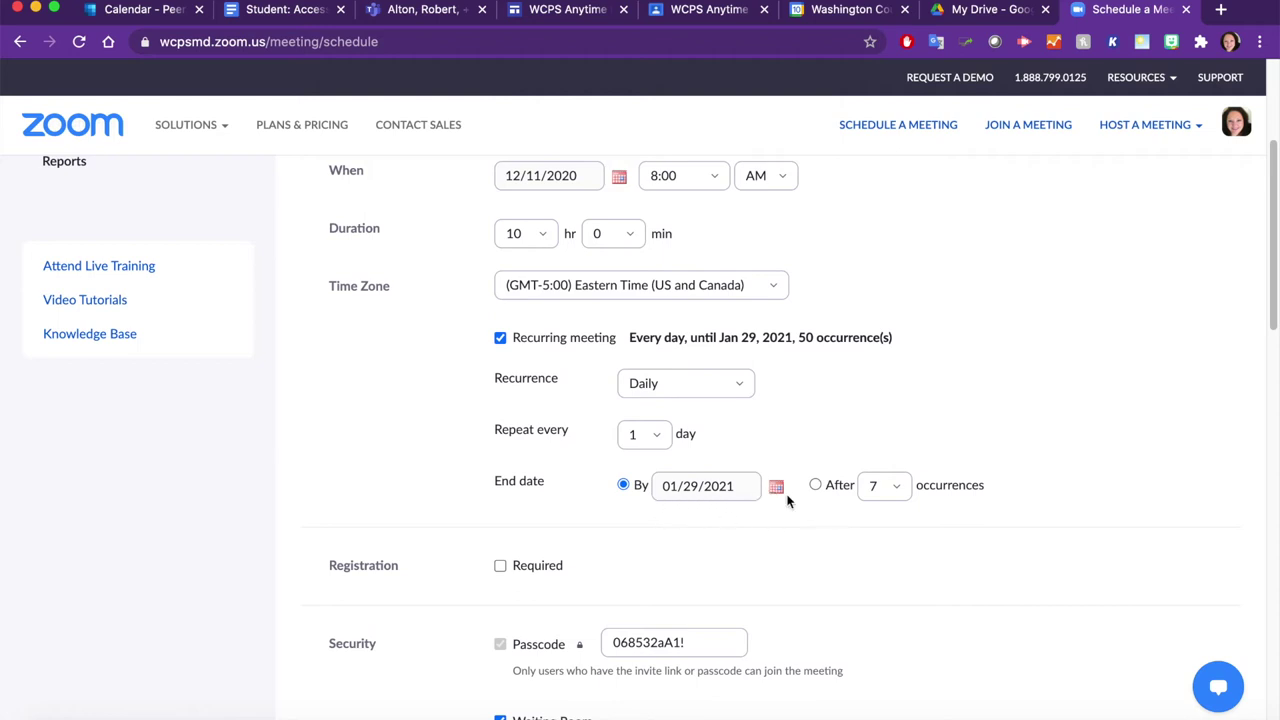
- Choose Staff Policy as the authentication required to join the meeting
scroll(789, 500, "down", 3)
scroll(788, 500, "down", 10)
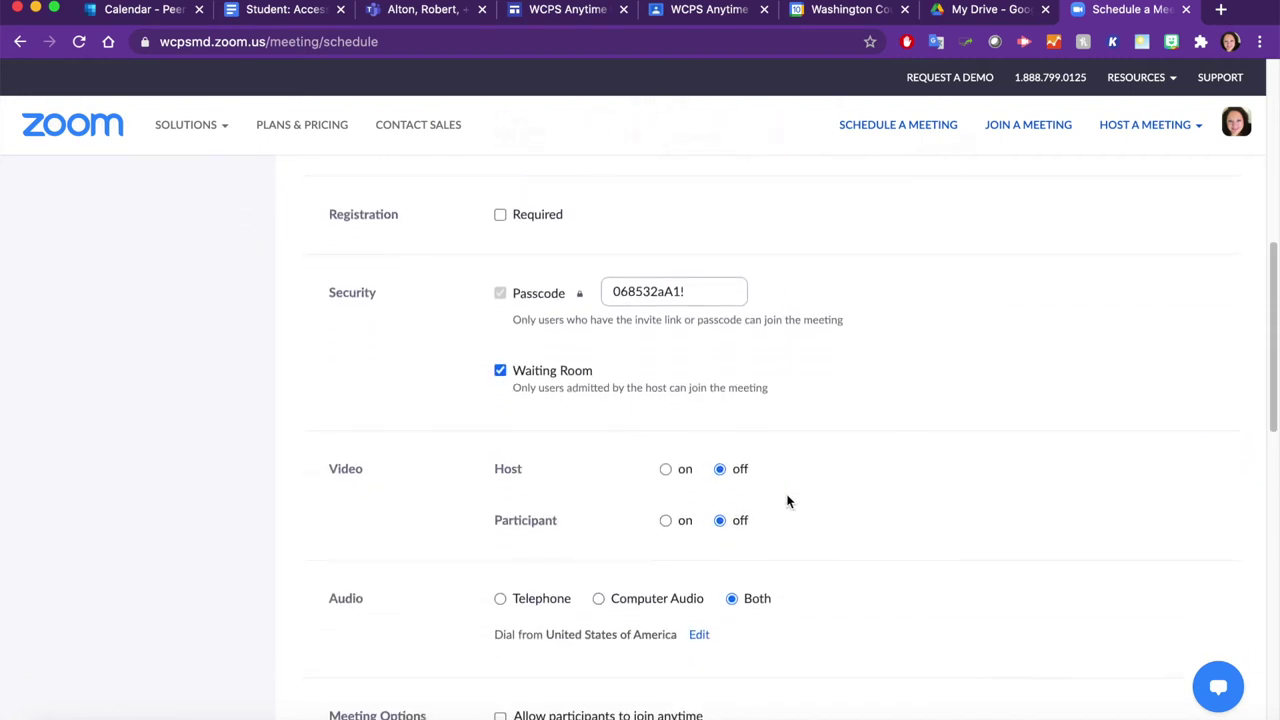
scroll(788, 500, "down", 4)
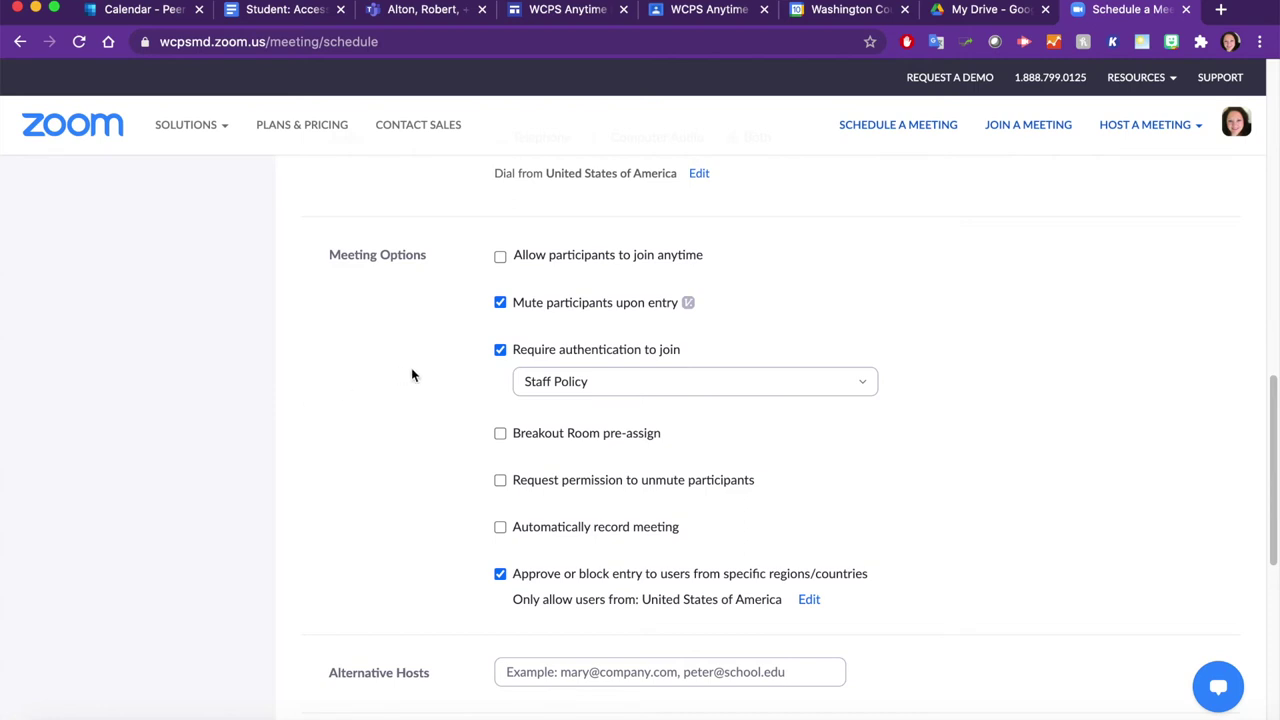
left_click(647, 372)
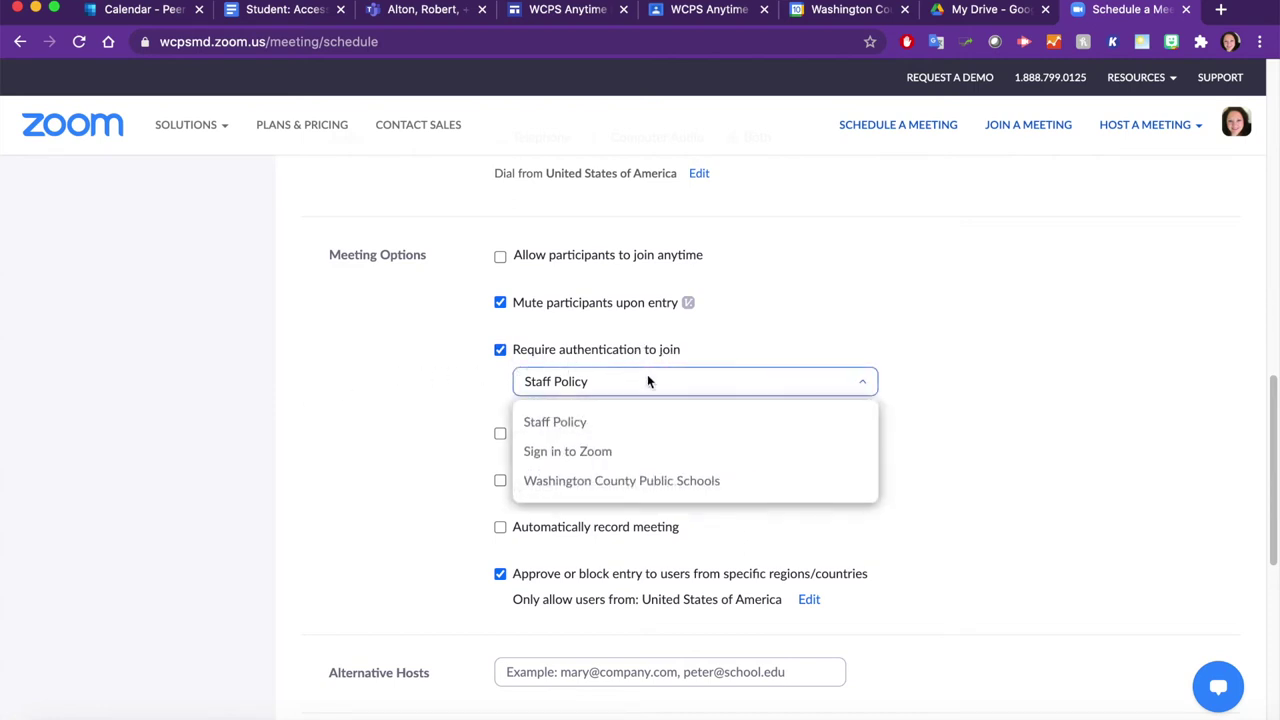
left_click(627, 423)
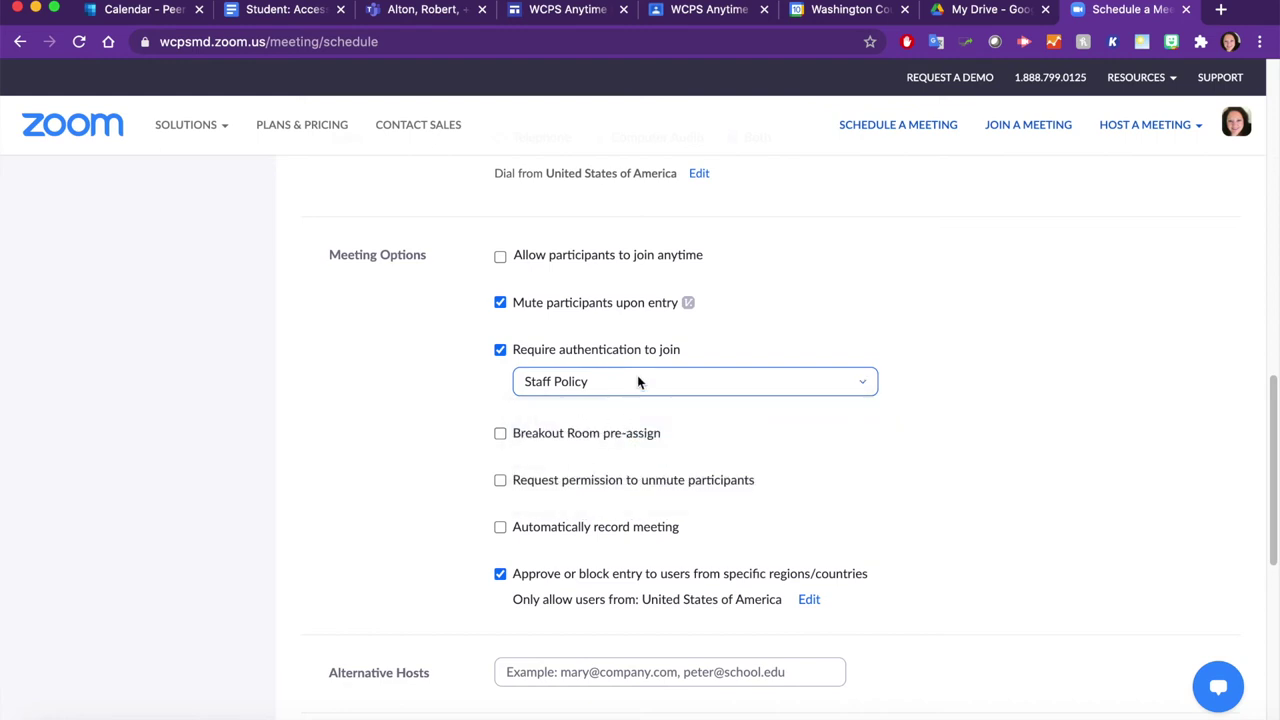
- Save the scheduled recurring meeting with its current options
scroll(866, 450, "down", 5)
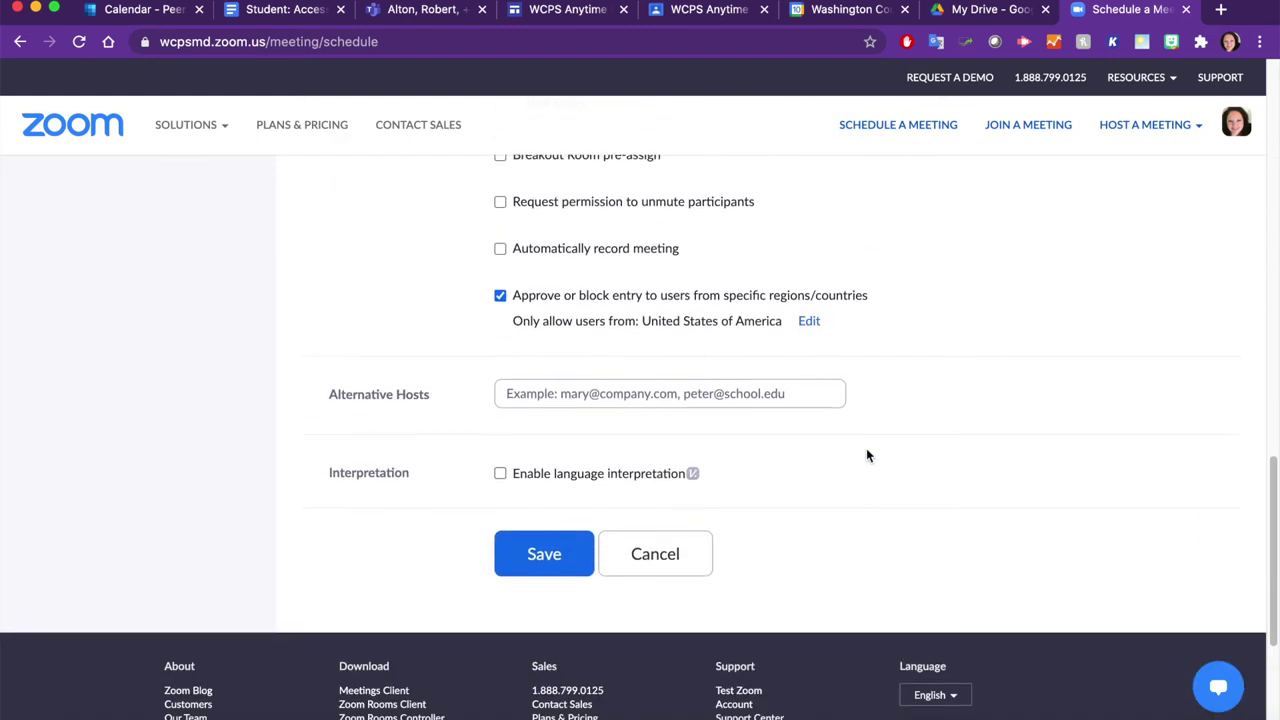
left_click(546, 557)
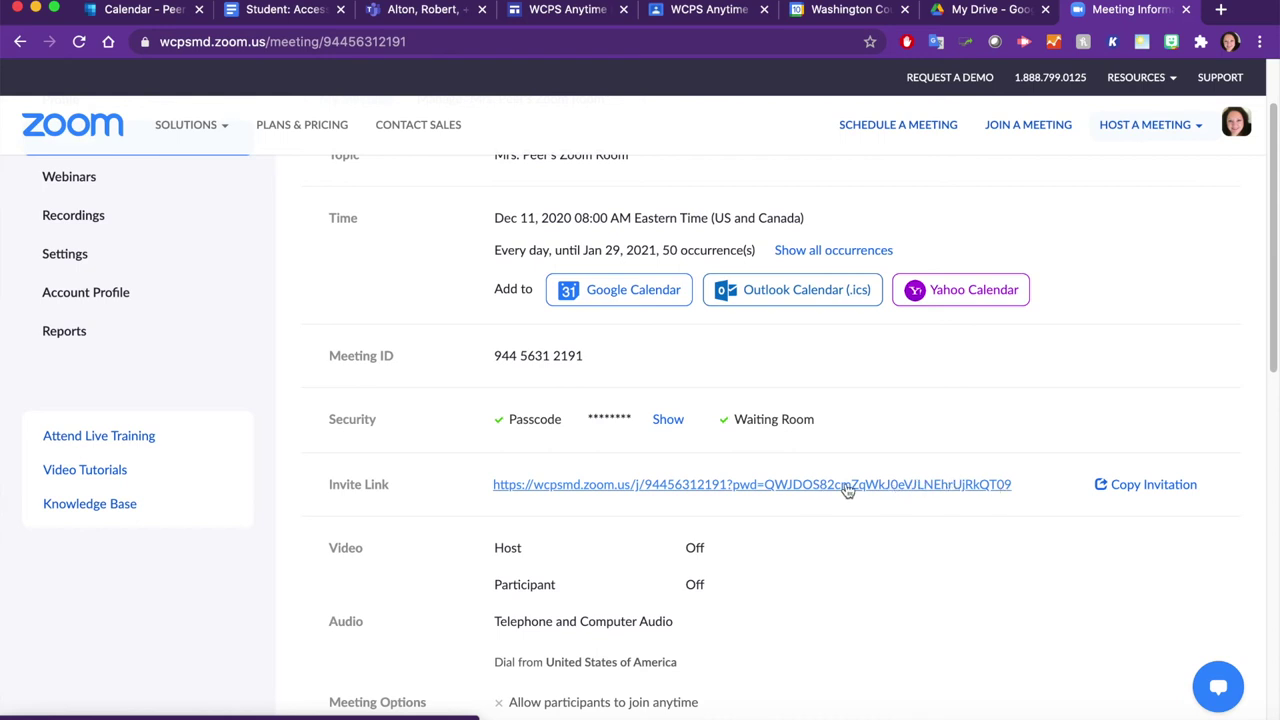
- Copy only the Join Zoom Meeting heading and its link from the meeting invitation text, then close the invitation
scroll(847, 490, "down", 1)
scroll(1000, 520, "up", 1)
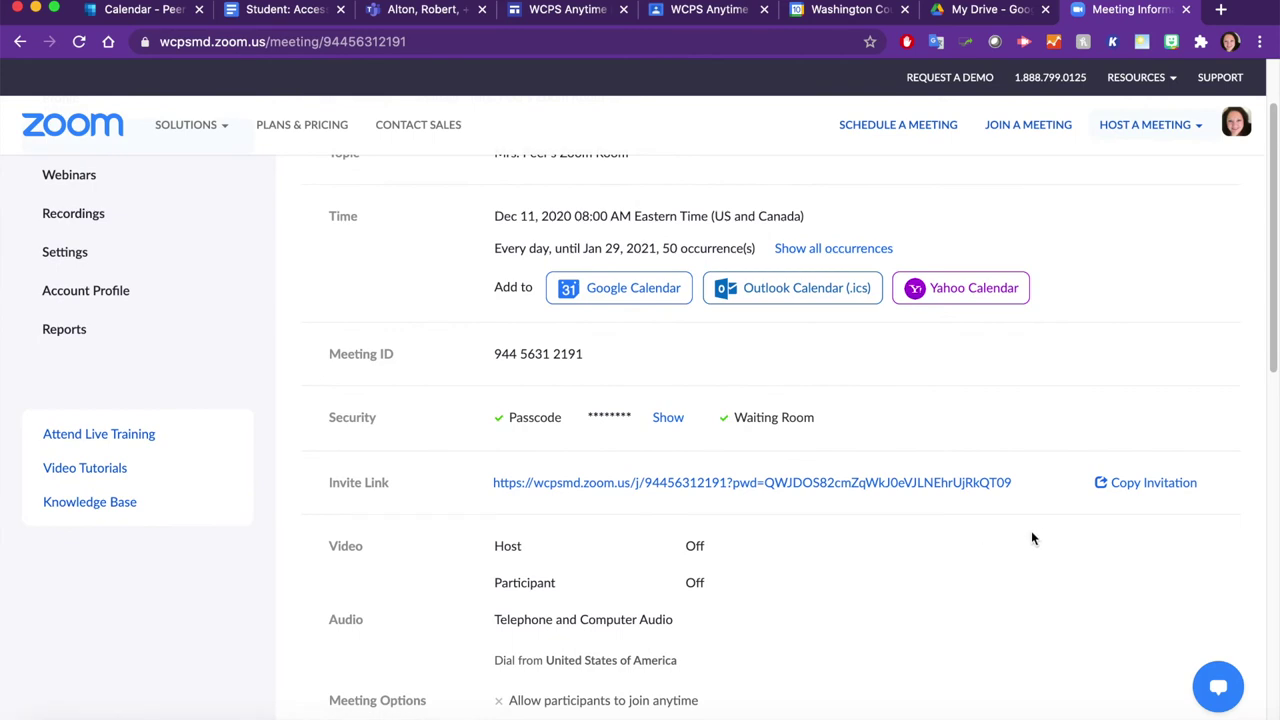
left_click(1145, 481)
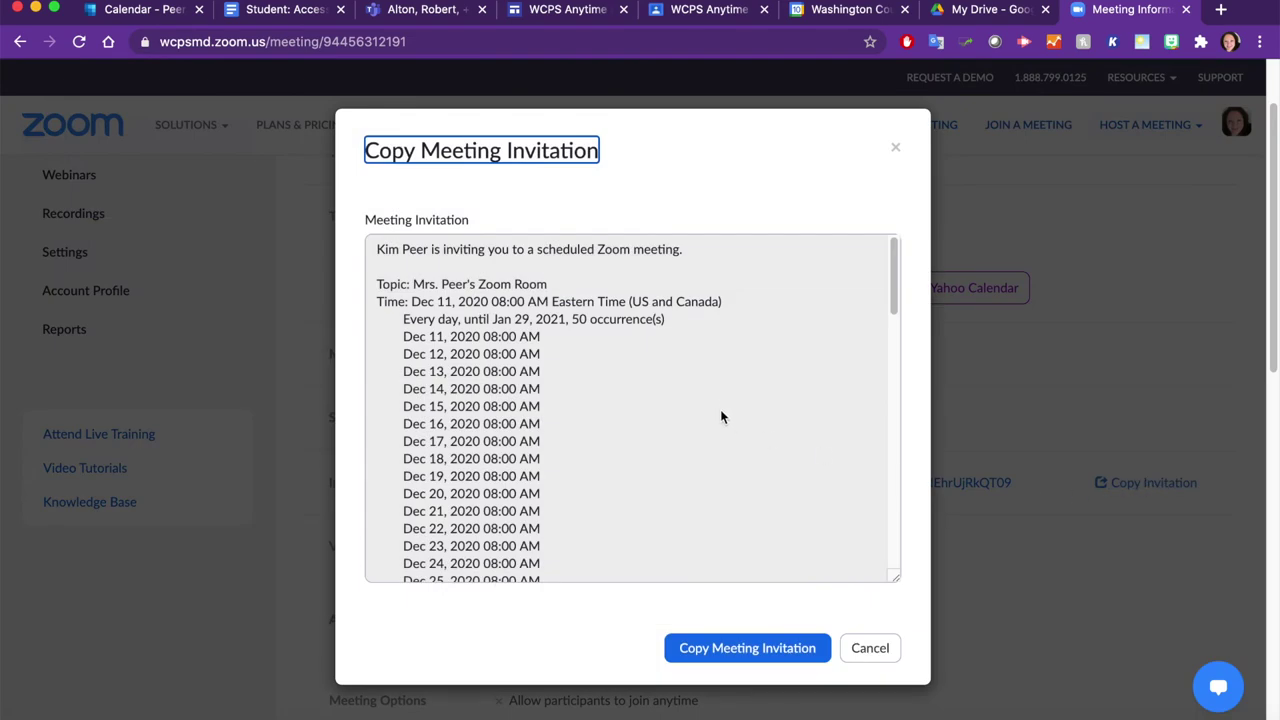
scroll(573, 350, "down", 15)
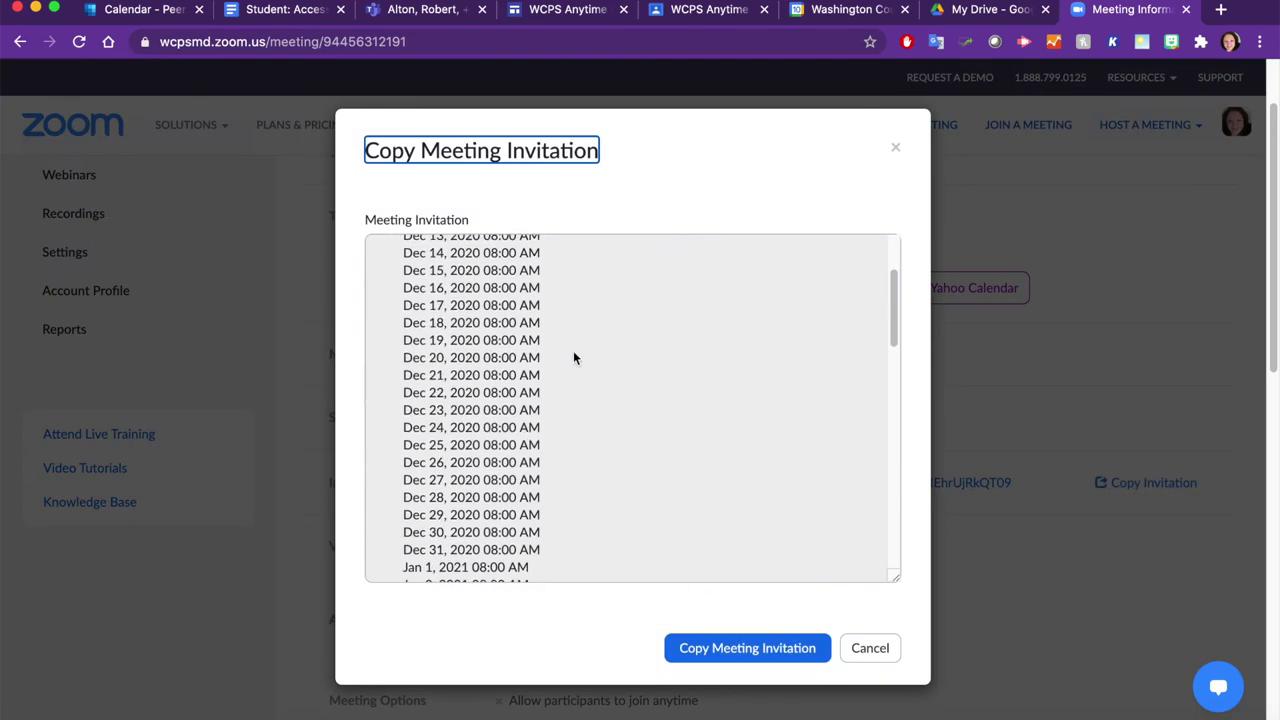
left_click_drag(656, 353, 380, 318)
right_click(397, 325)
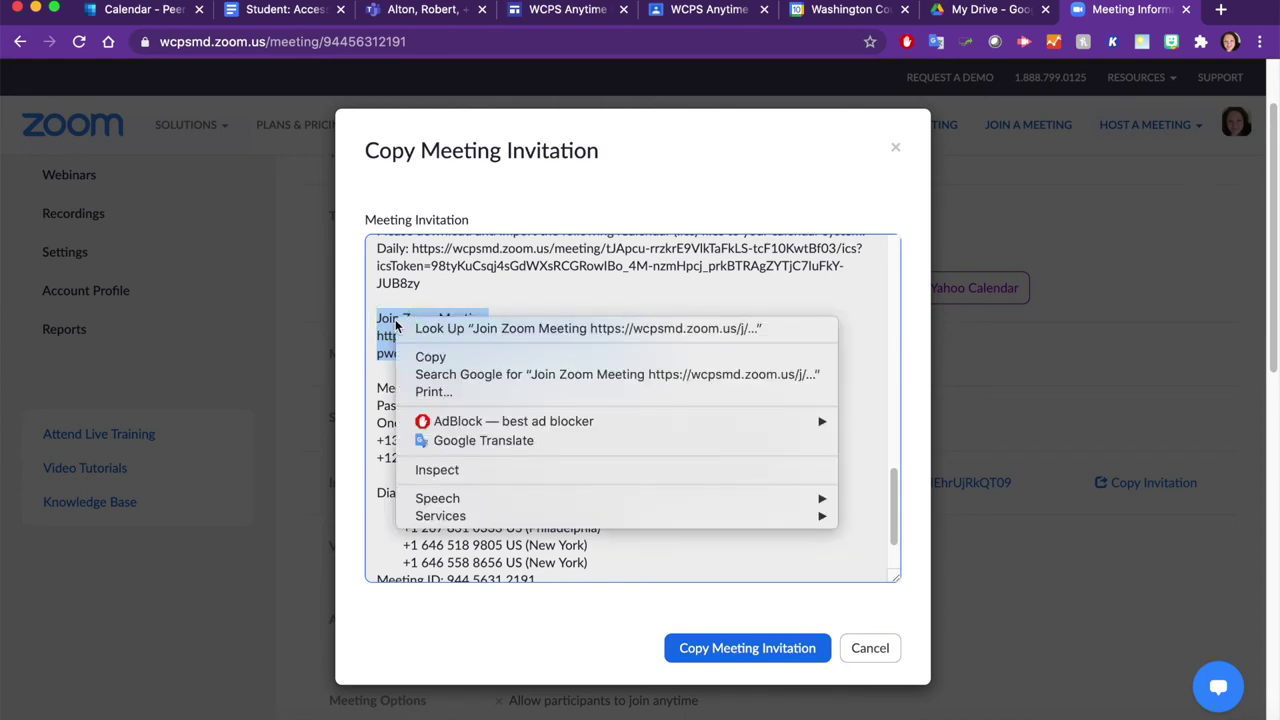
left_click(416, 360)
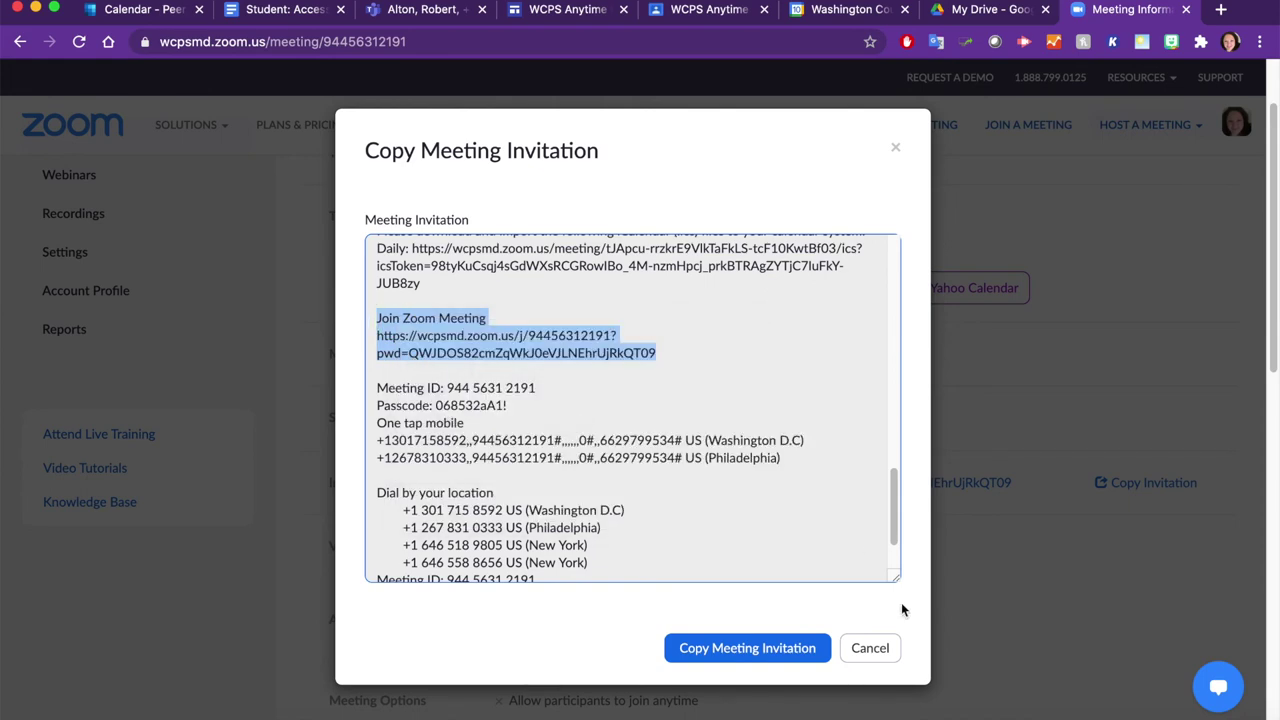
left_click(870, 648)
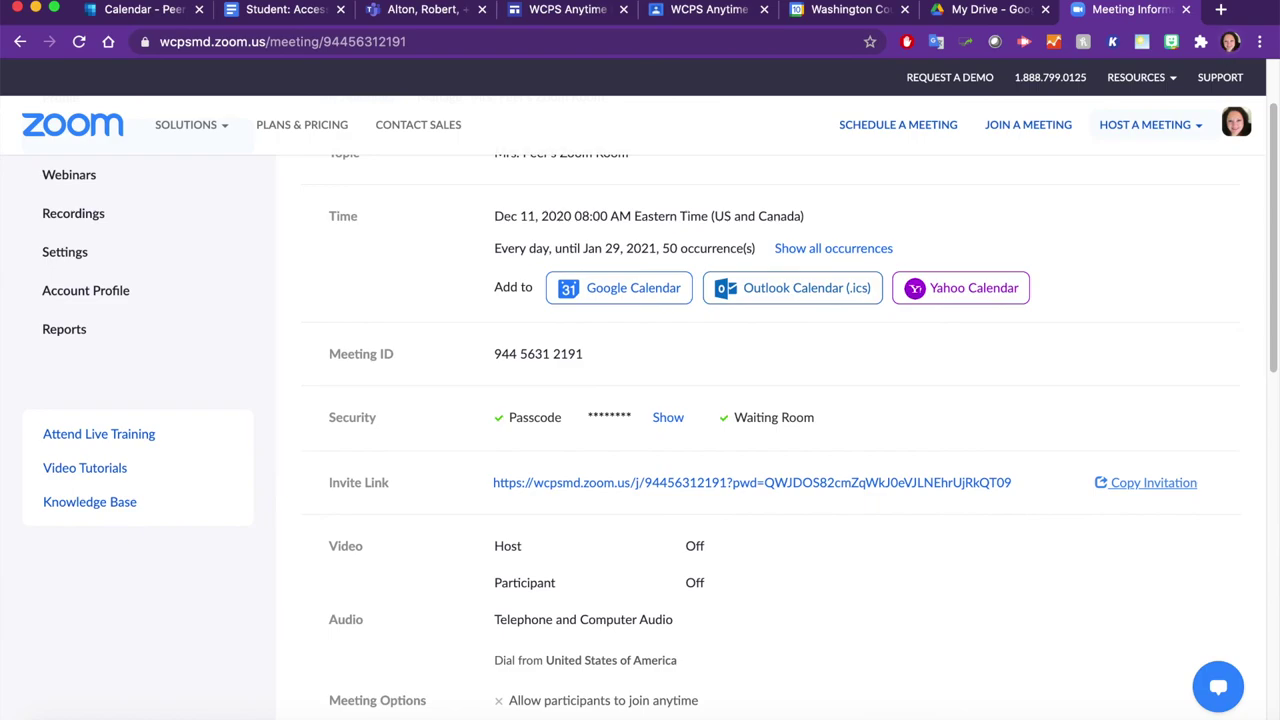
- Open Google Classroom in a new browser tab and go to the classwork of DIS Classroom
left_click(1220, 9)
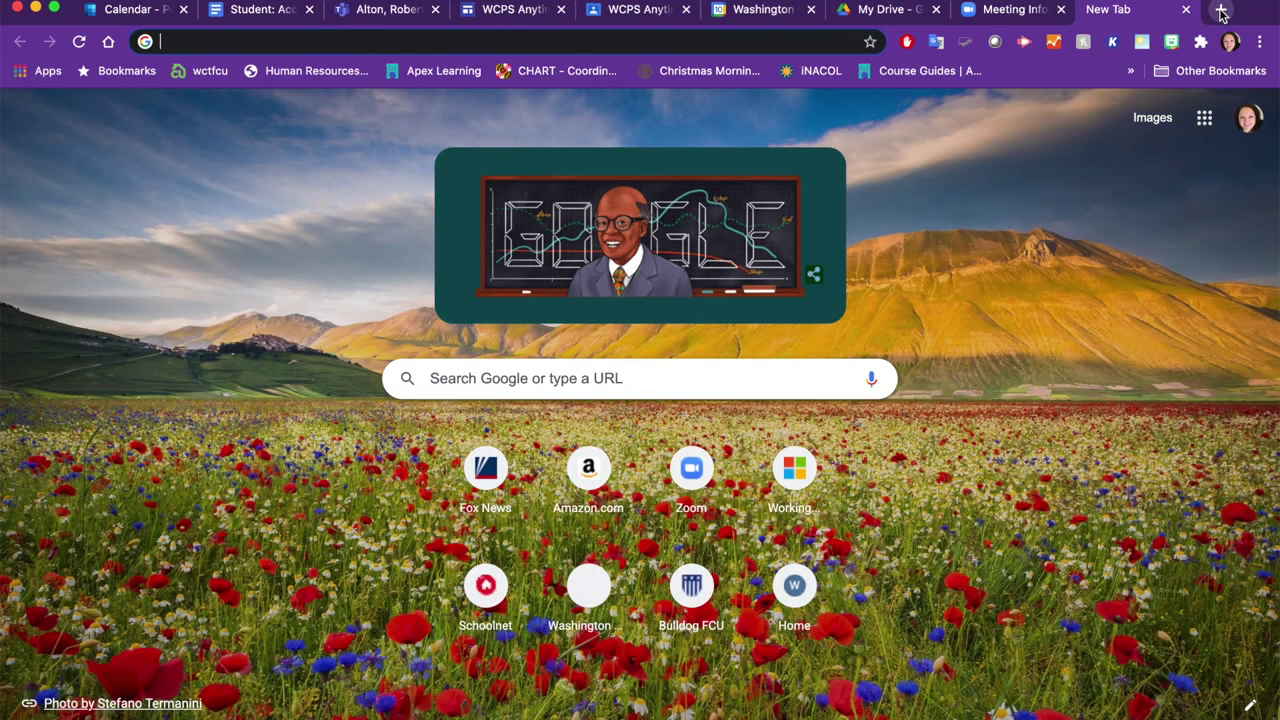
type("cl")
key("Return")
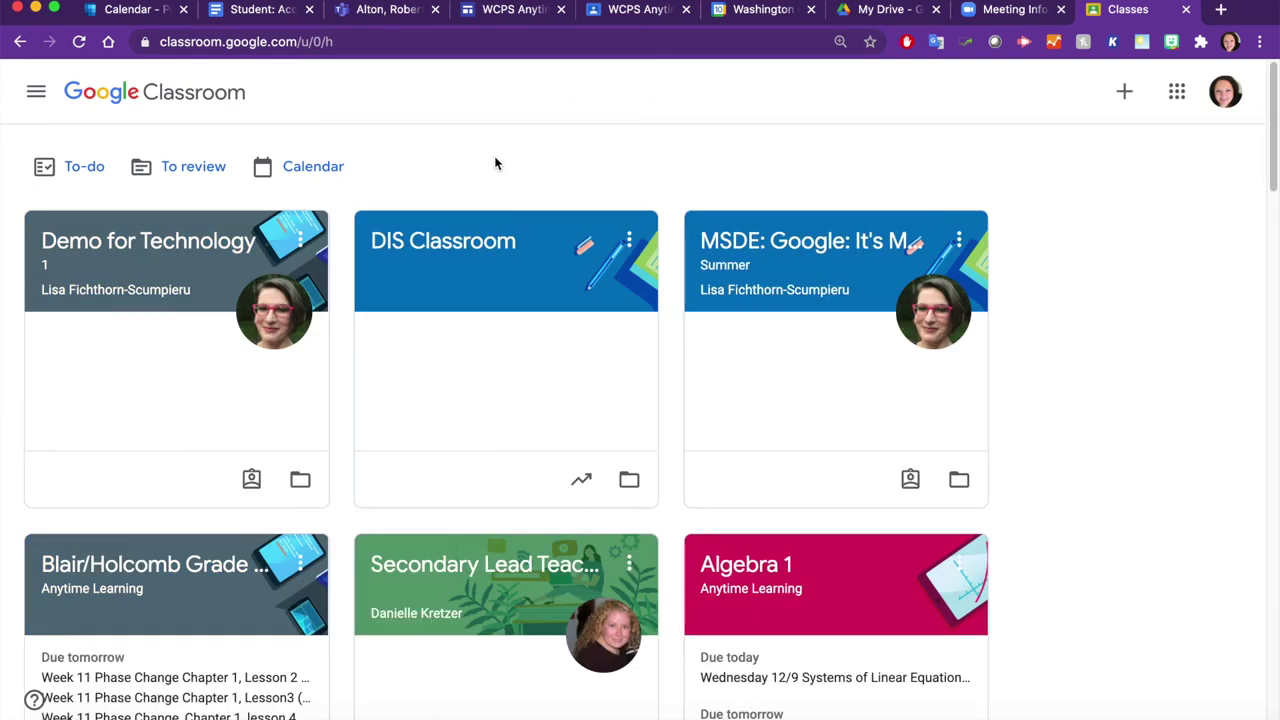
left_click(467, 244)
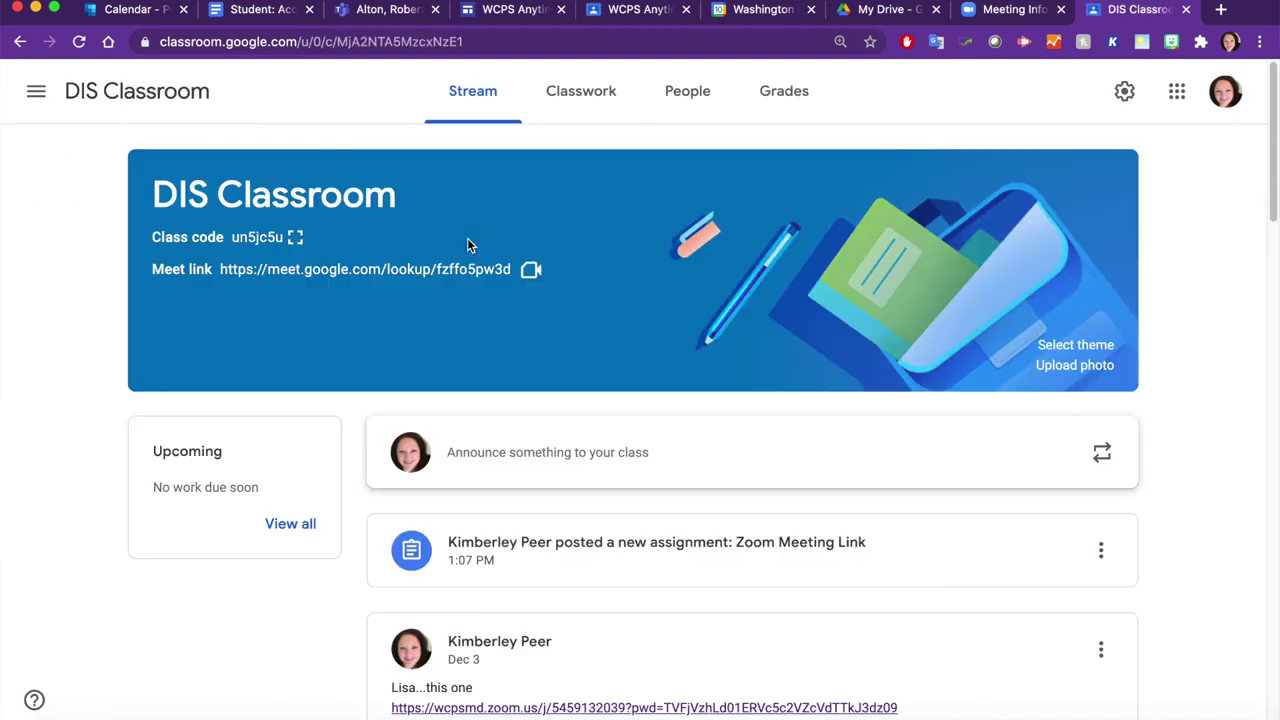
left_click(577, 100)
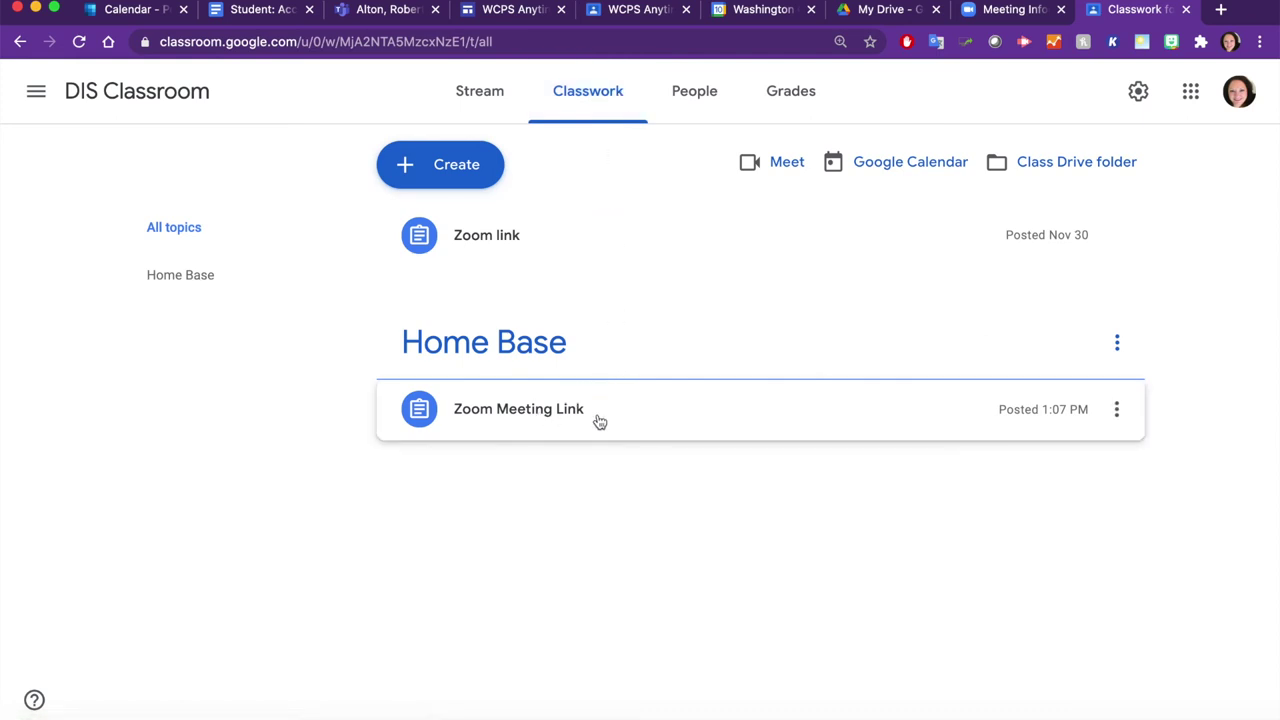
- Replace the Zoom Meeting Link assignment's instructions with the copied join text, save the assignment and expand it to check the link
left_click(1116, 409)
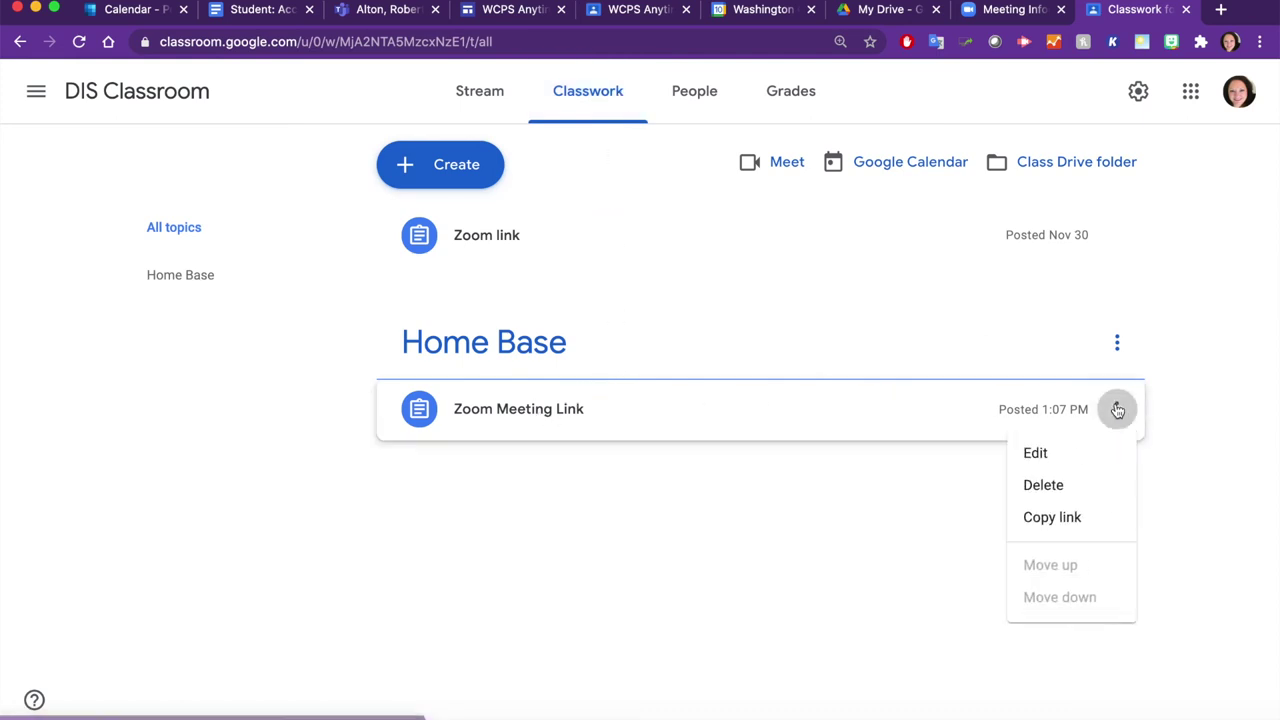
left_click(1059, 451)
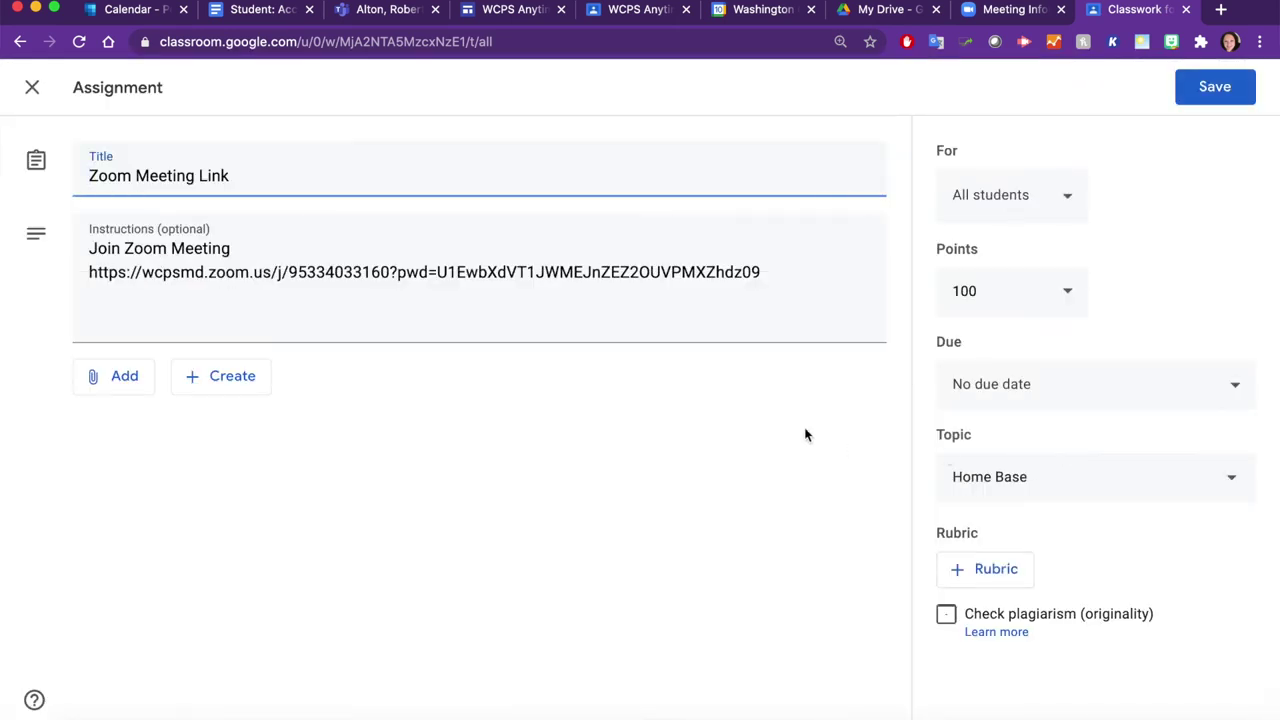
left_click_drag(783, 265, 89, 223)
key("BackSpace")
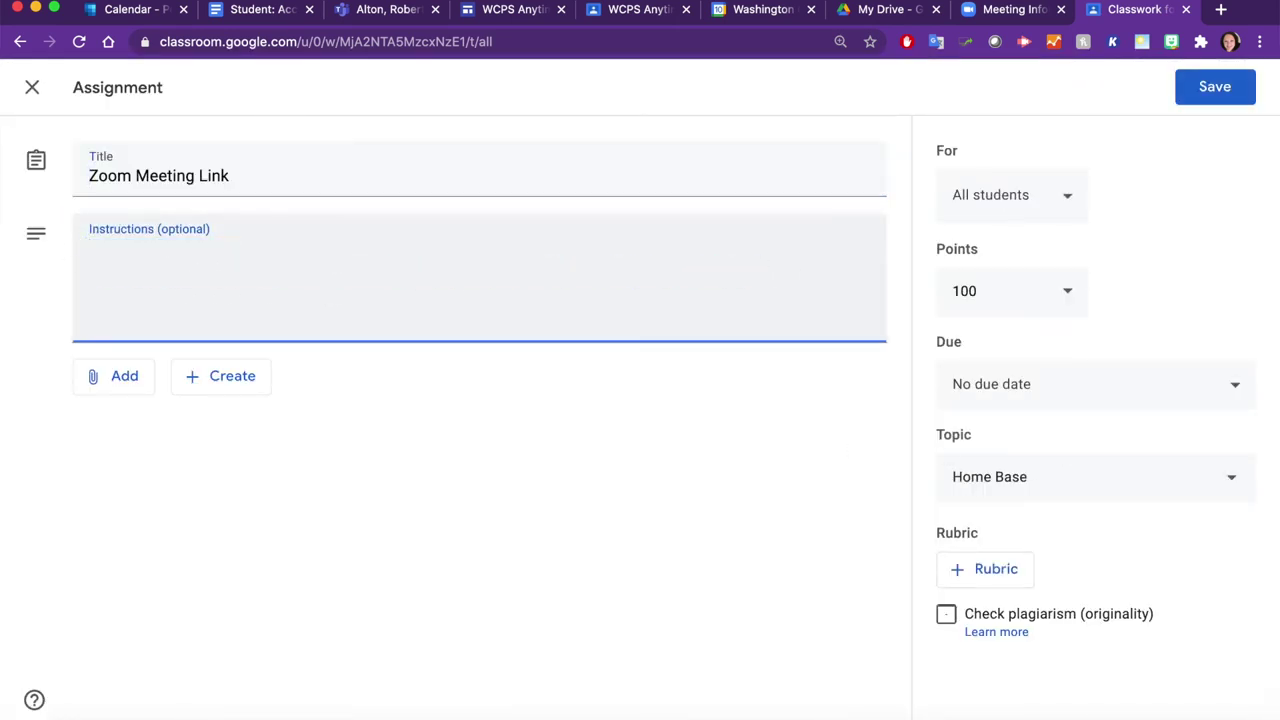
key("super+v")
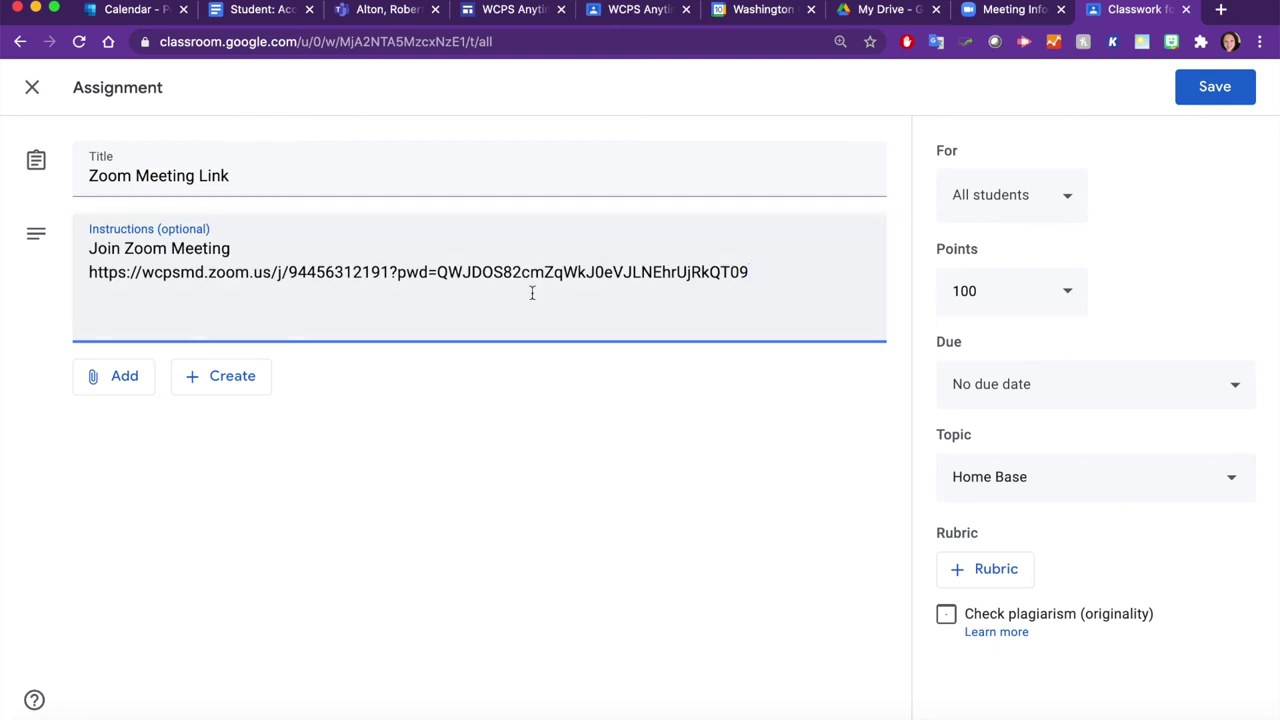
left_click(1211, 92)
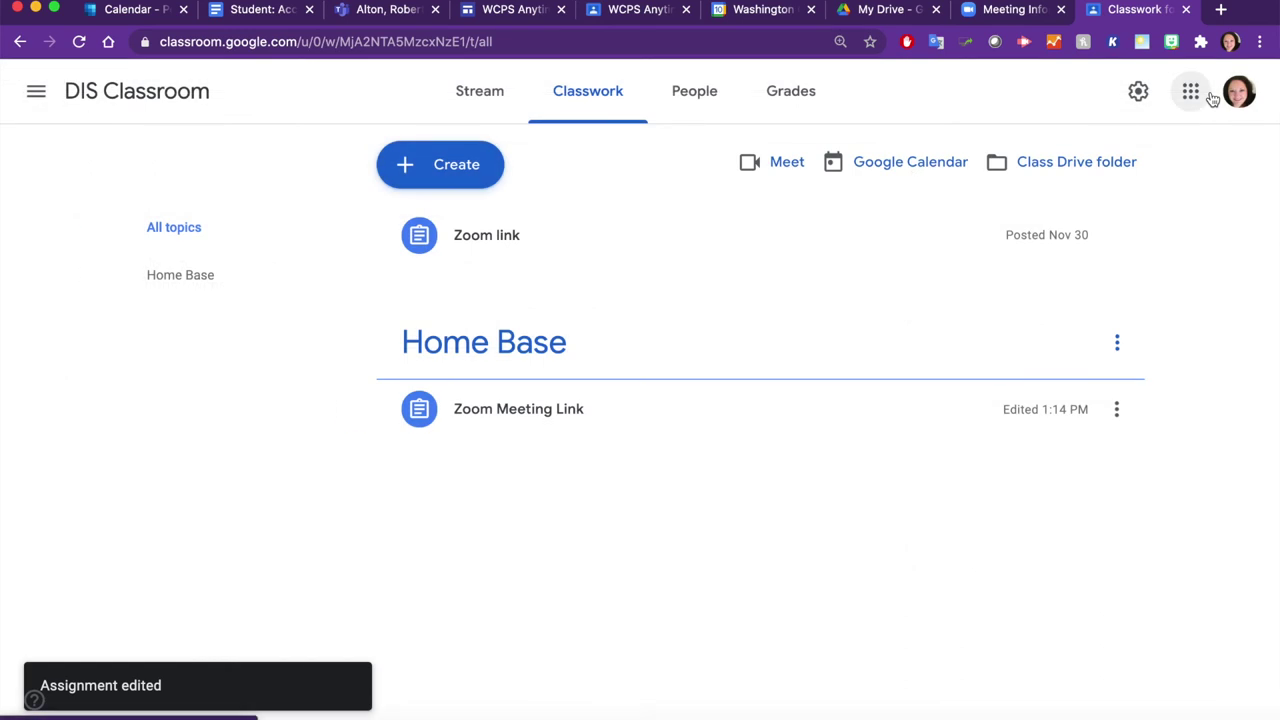
left_click(624, 408)
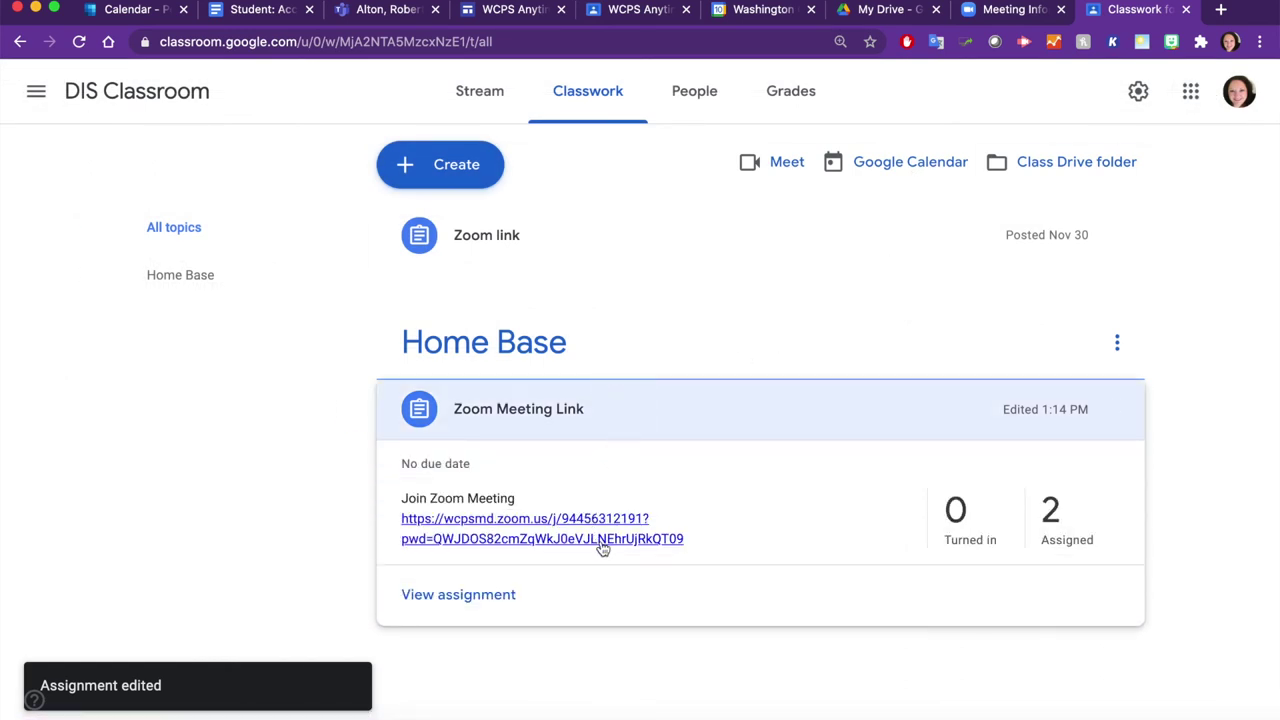